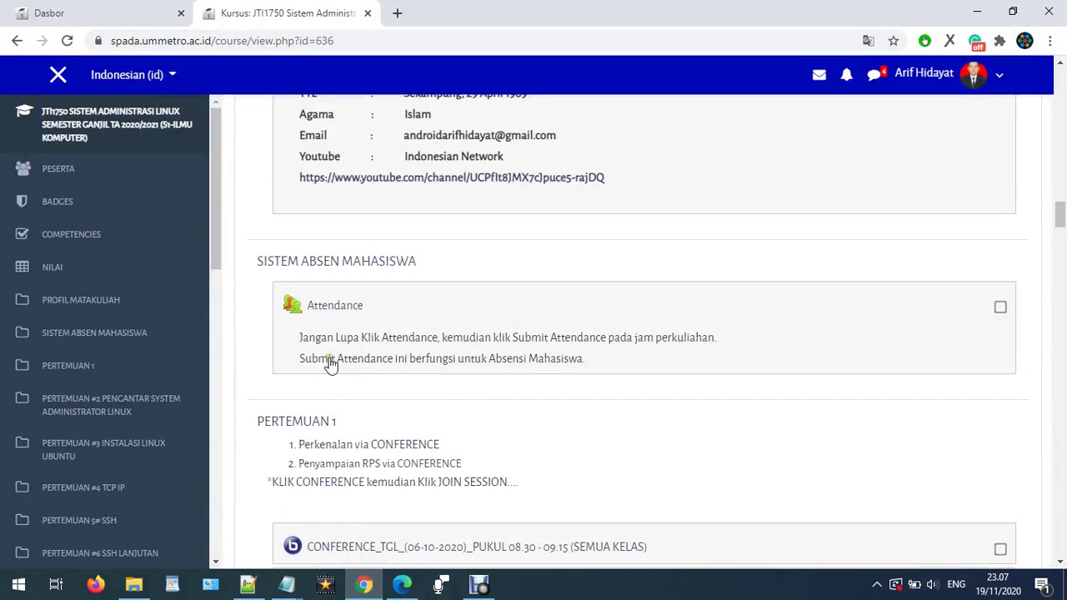
- Open the Attendance activity in the course's SISTEM ABSEN MAHASISWA section
scroll(328, 335, "up", 5)
scroll(330, 334, "up", 15)
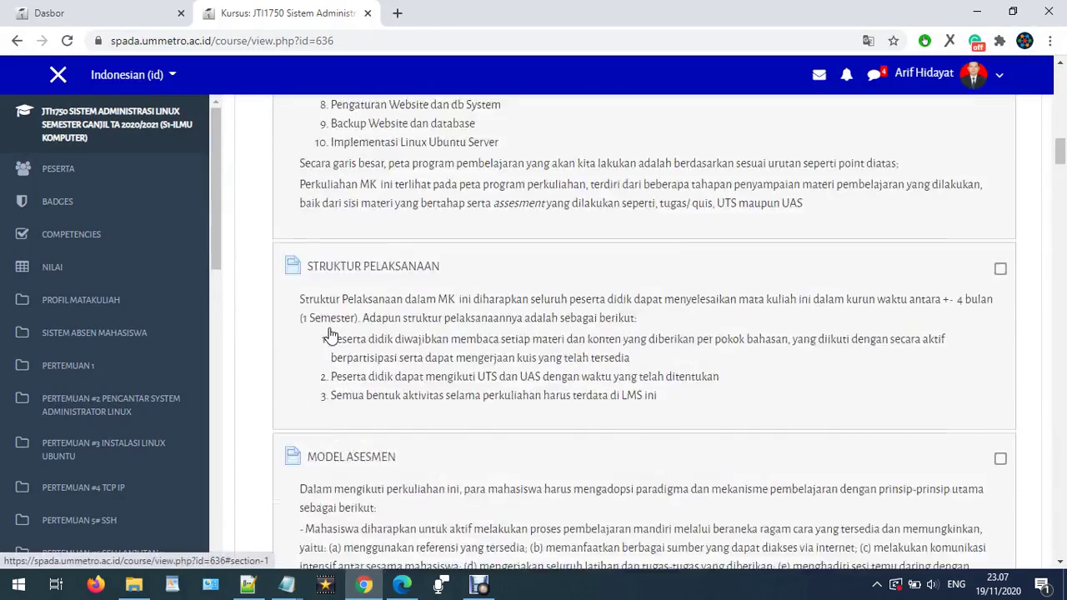
scroll(330, 334, "up", 1)
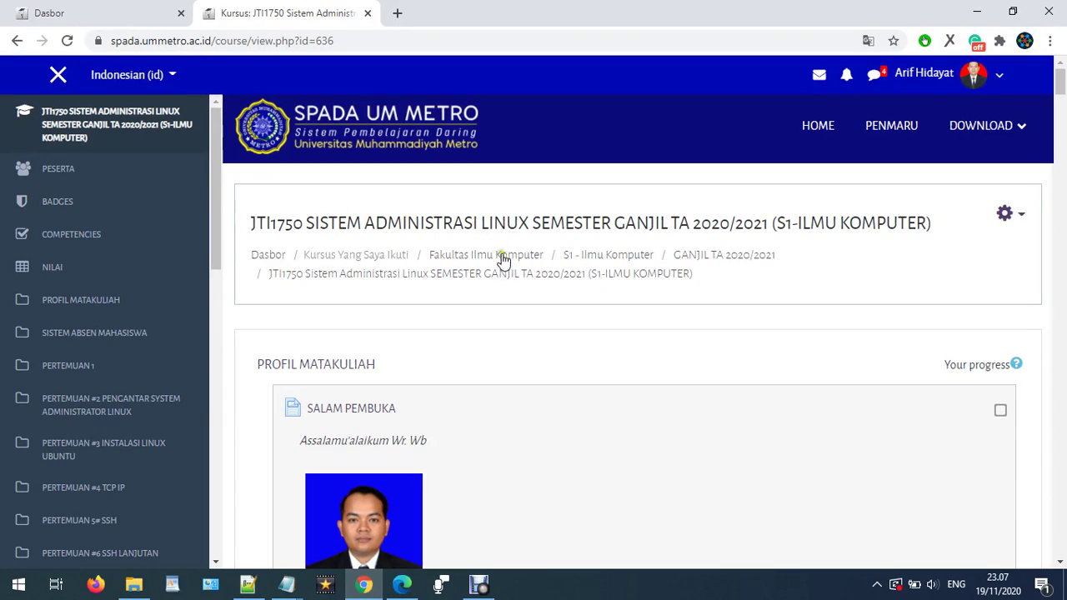
scroll(534, 375, "down", 20)
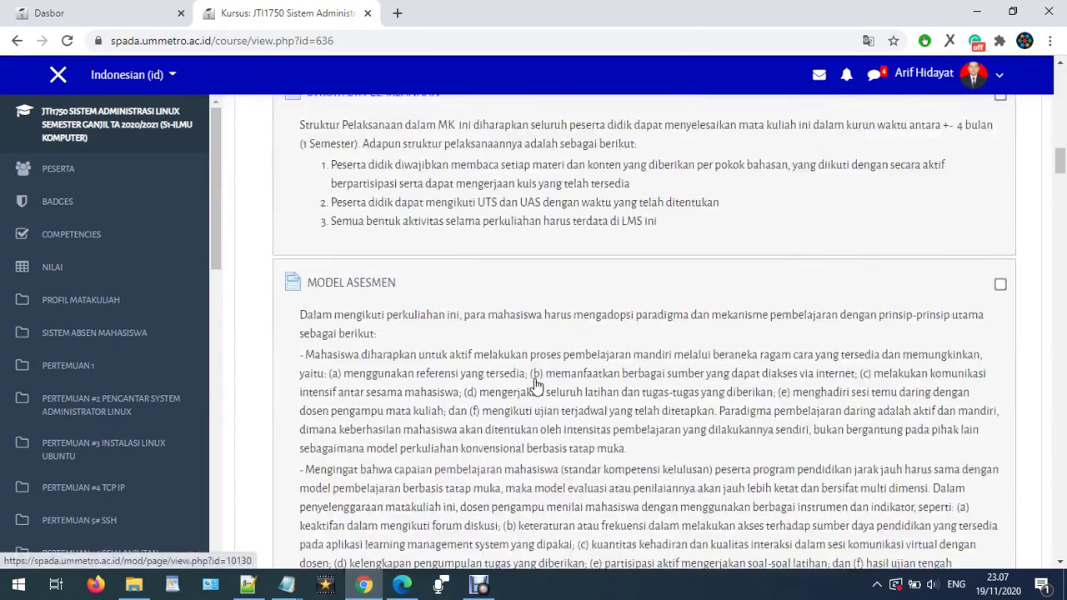
scroll(534, 383, "down", 5)
scroll(534, 376, "down", 3)
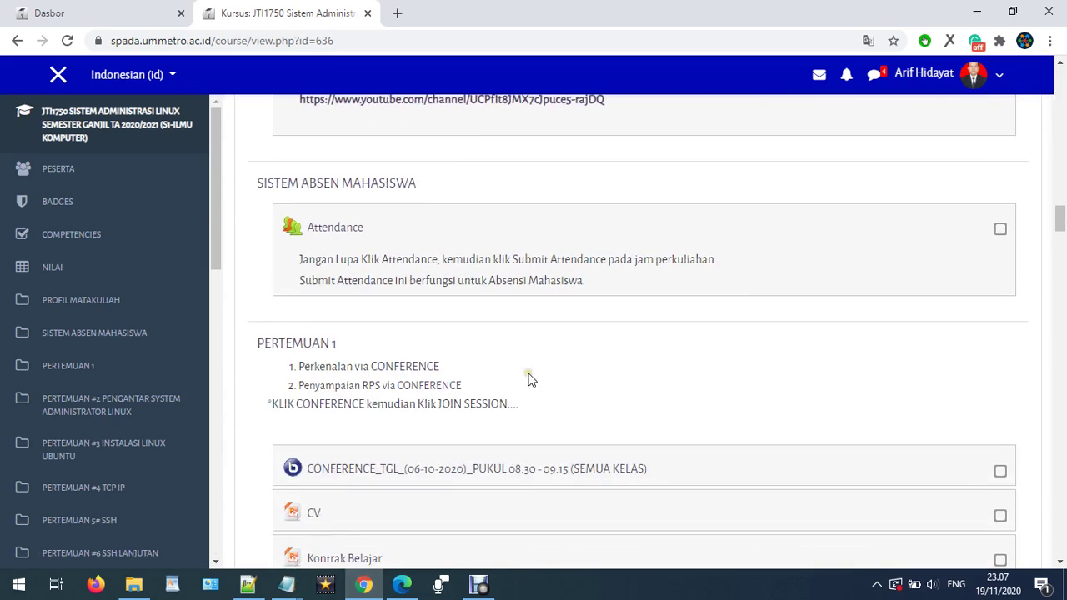
left_click(343, 232)
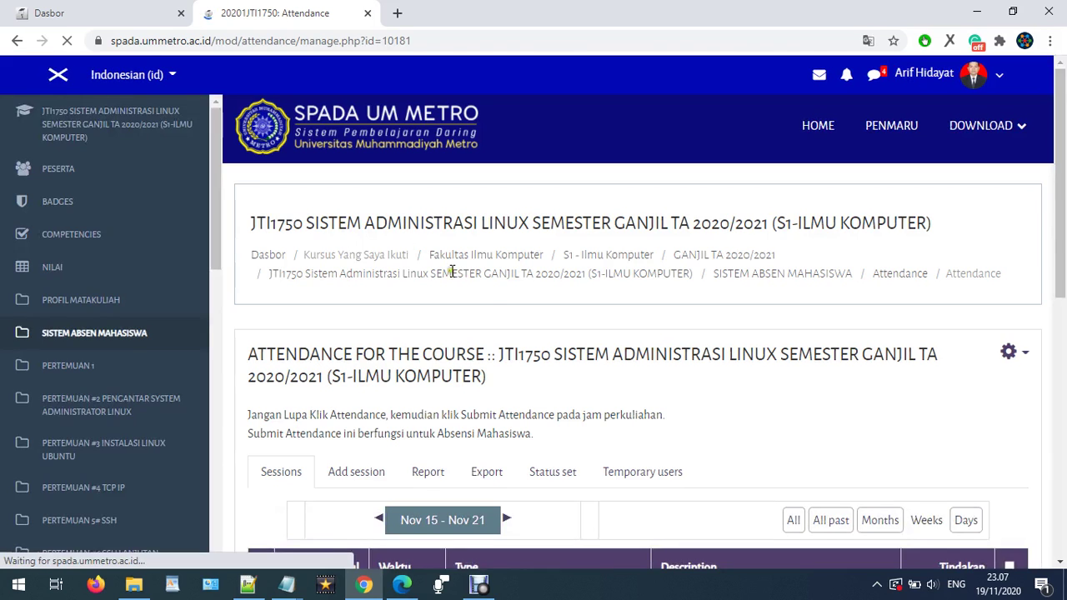
- Show all attendance sessions of the course instead of only the current week and look through them
scroll(483, 302, "down", 1)
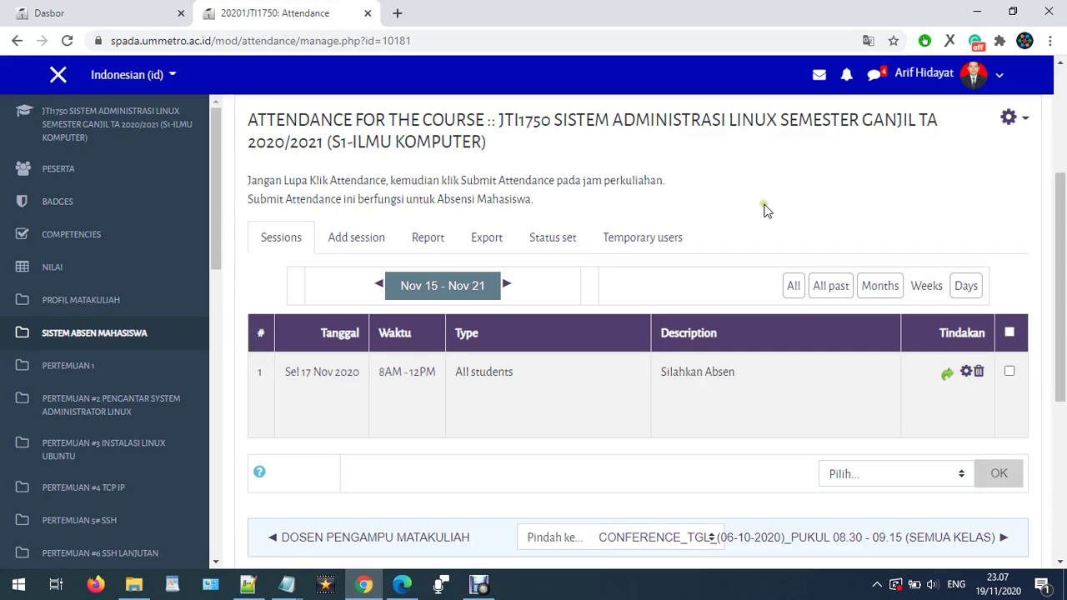
left_click(794, 292)
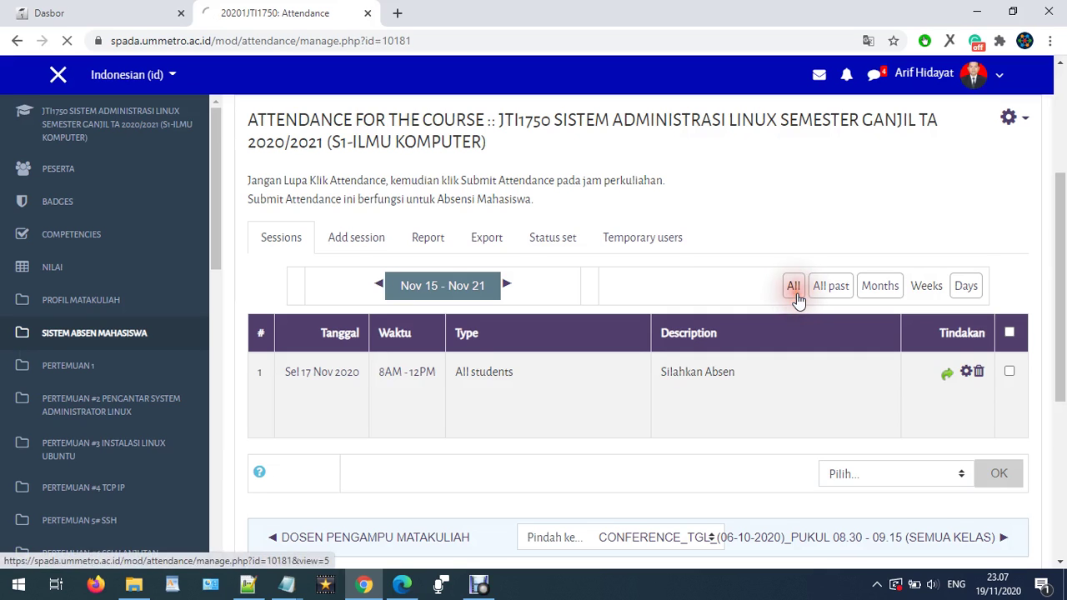
scroll(786, 300, "down", 2)
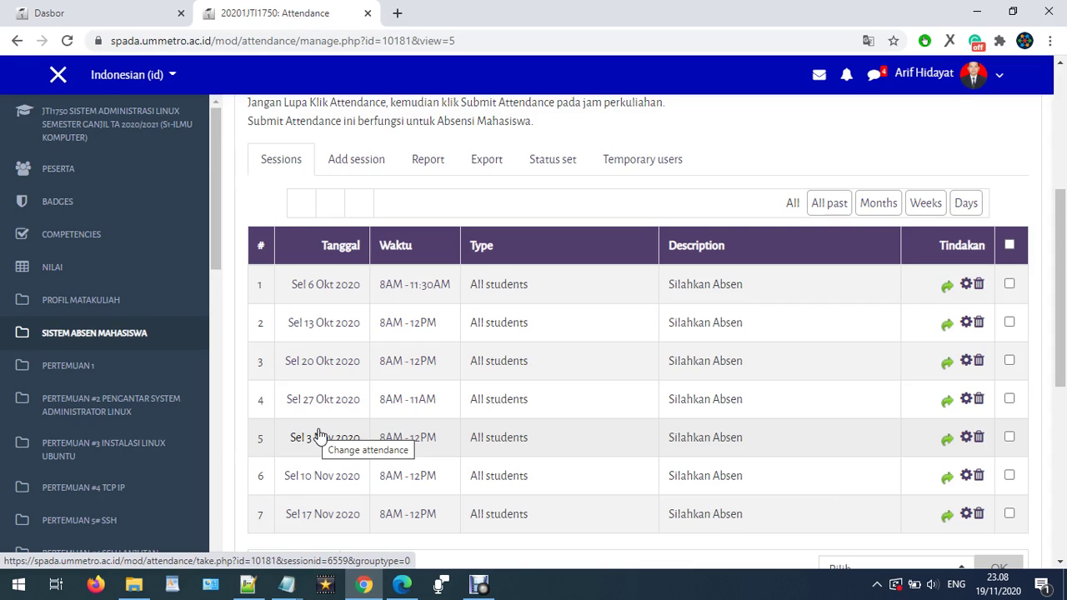
scroll(317, 436, "up", 2)
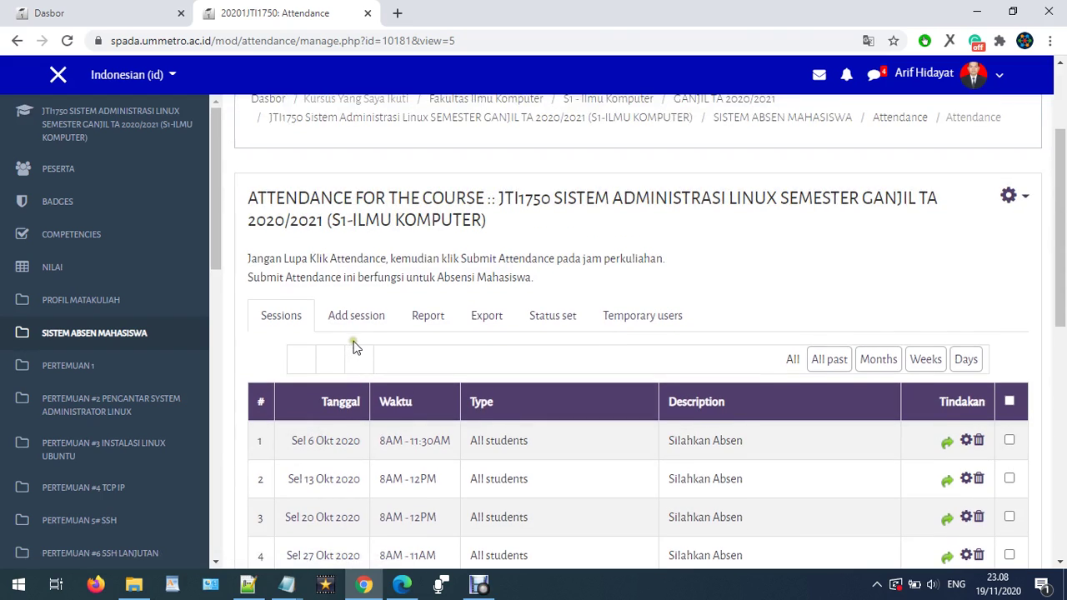
scroll(355, 348, "up", 1)
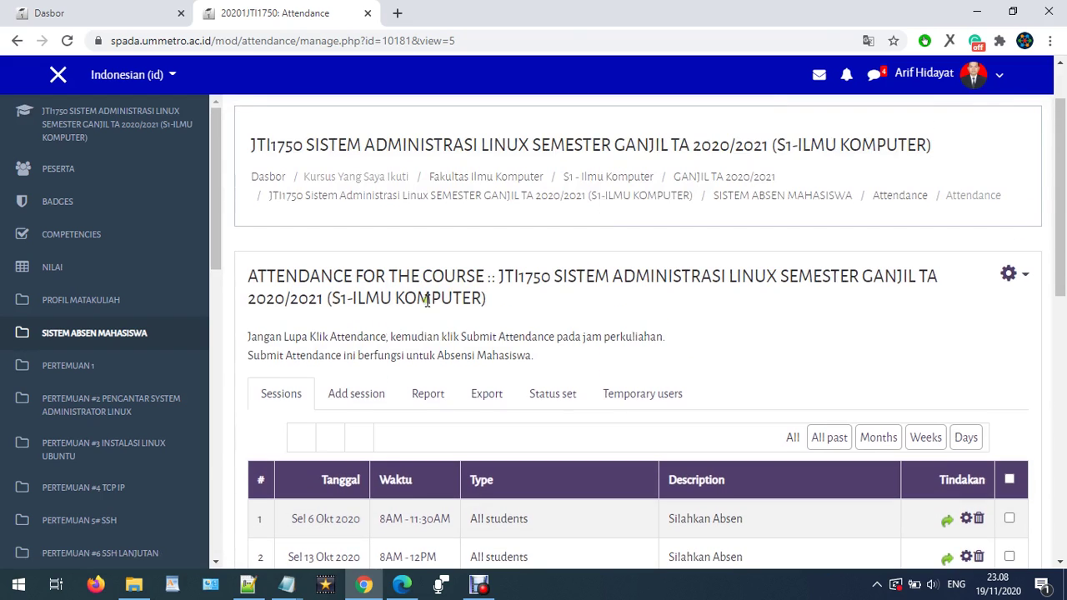
- Open the JTI1750 Sistem Administrasi Linux course page in a separate browser tab and switch to it
right_click(667, 204)
left_click(715, 210)
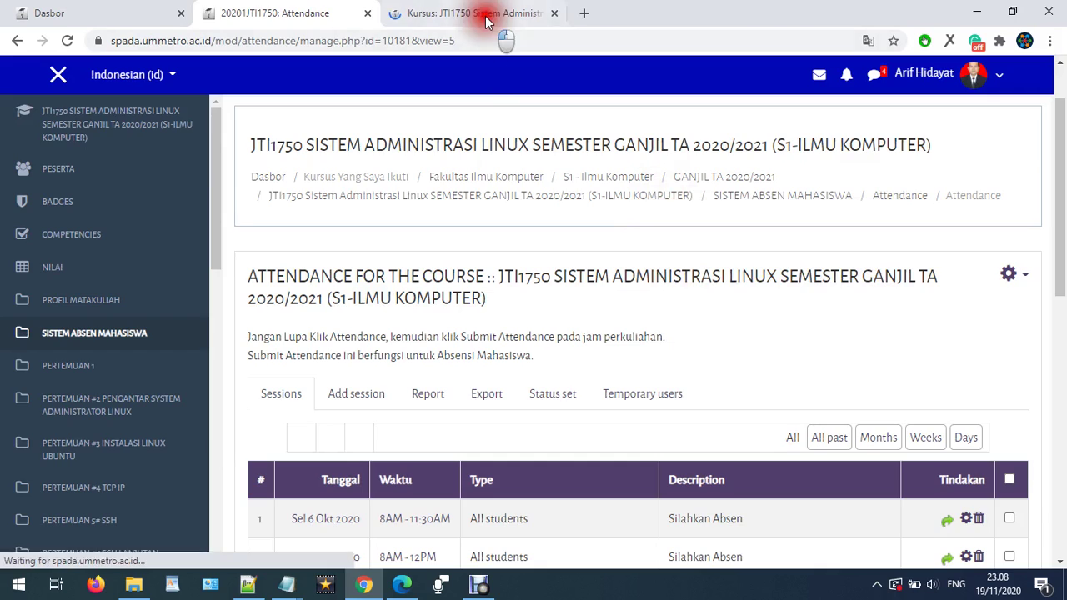
left_click(487, 15)
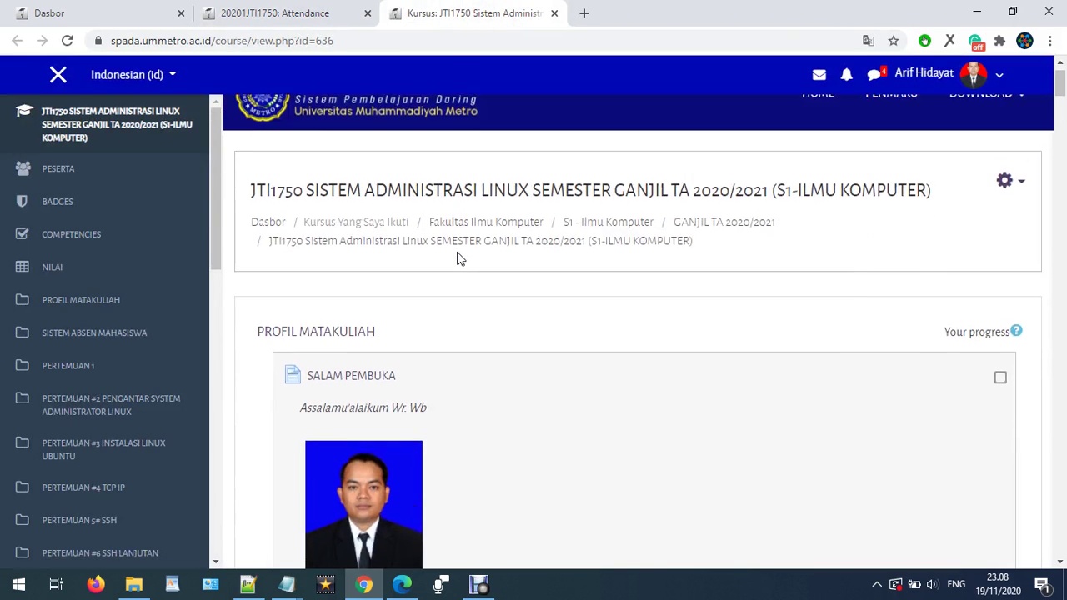
scroll(543, 303, "down", 2)
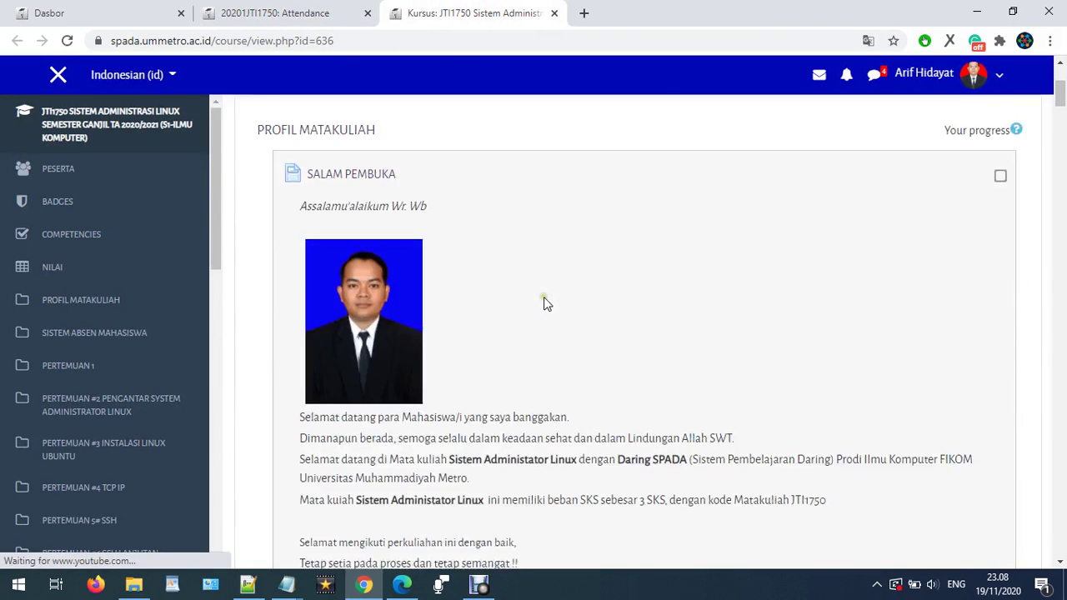
scroll(572, 302, "up", 2)
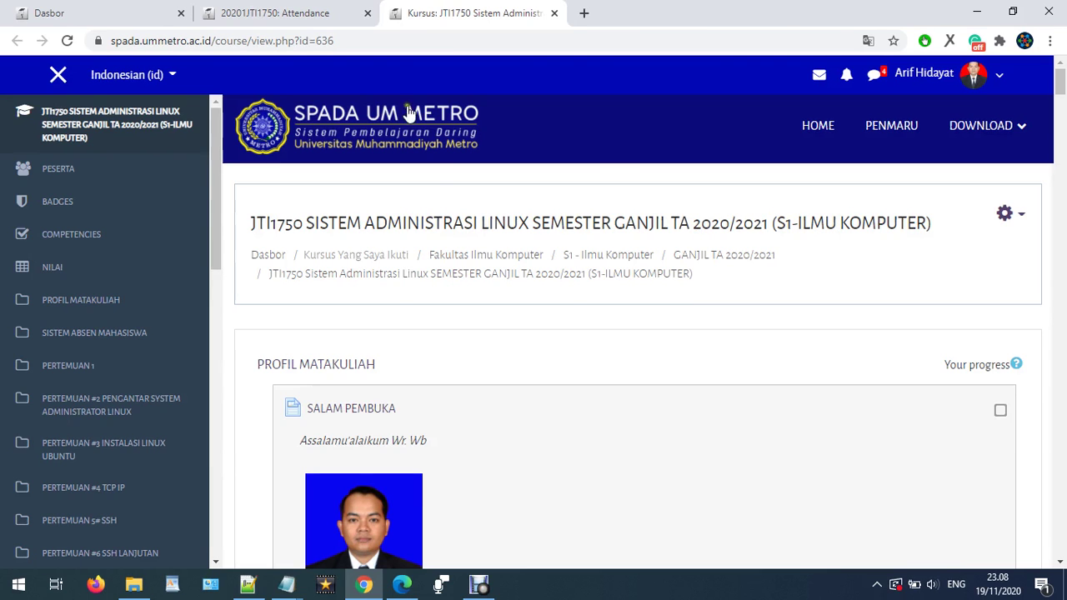
- Check the dates of the listed sessions on the Attendance page
left_click(310, 13)
scroll(257, 400, "down", 2)
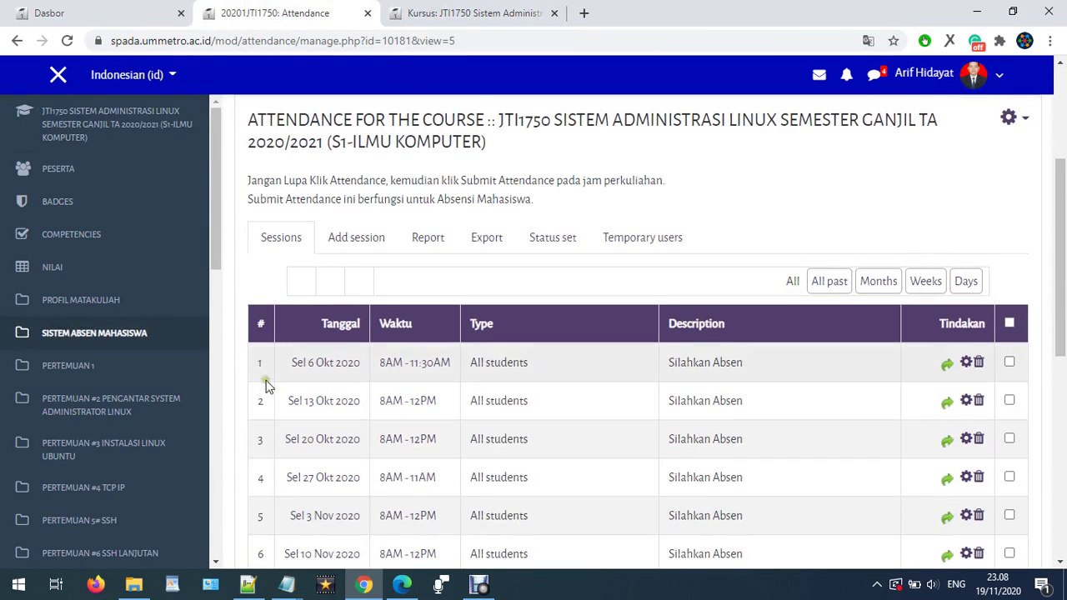
scroll(267, 384, "down", 2)
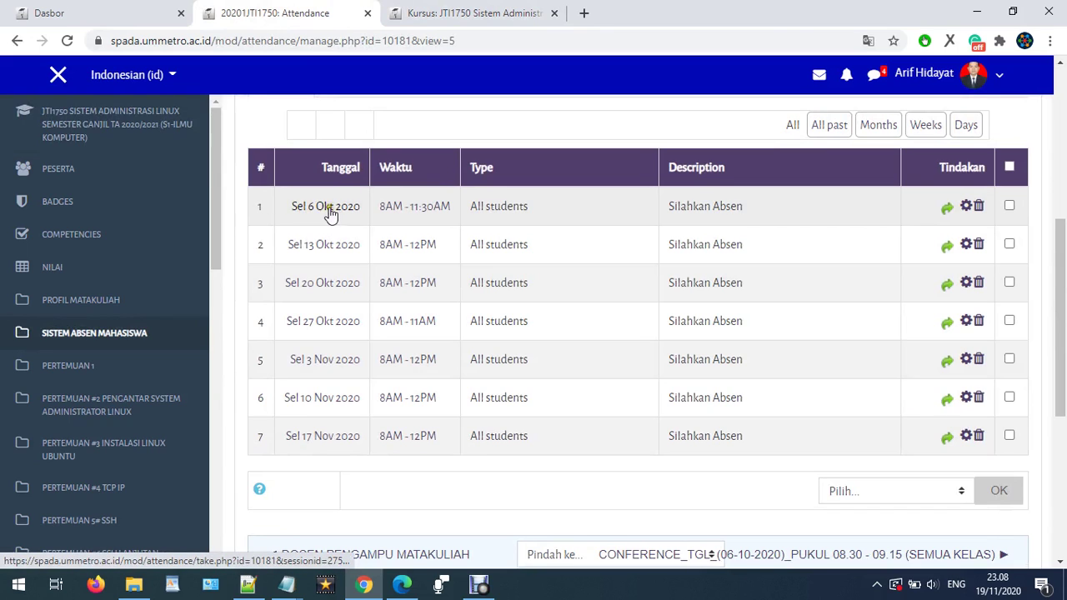
- Go back to the course page and open the course settings for editing
left_click(465, 12)
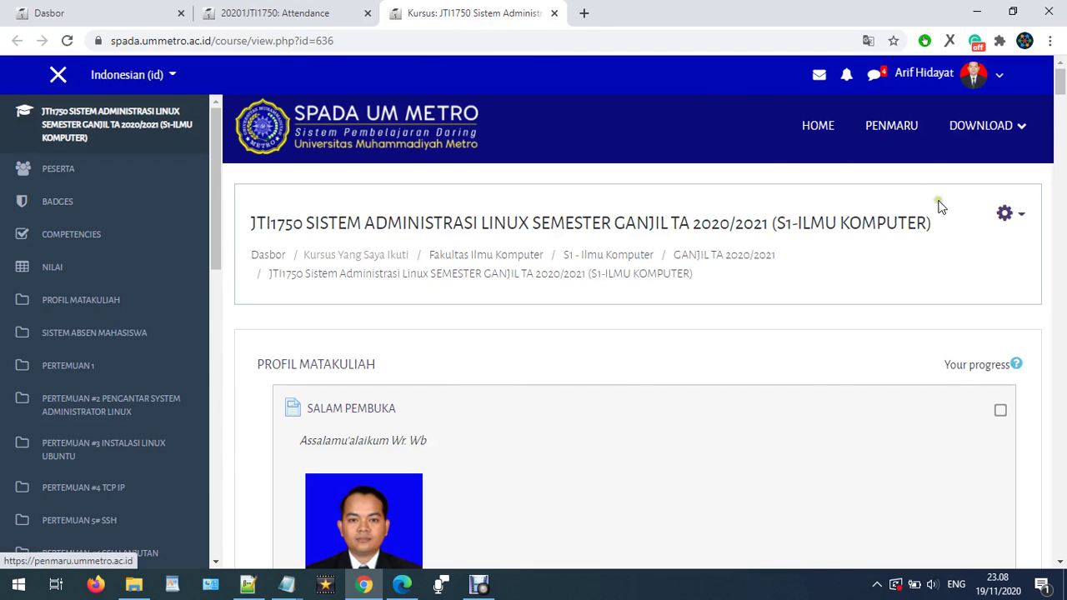
left_click(1004, 213)
left_click(951, 244)
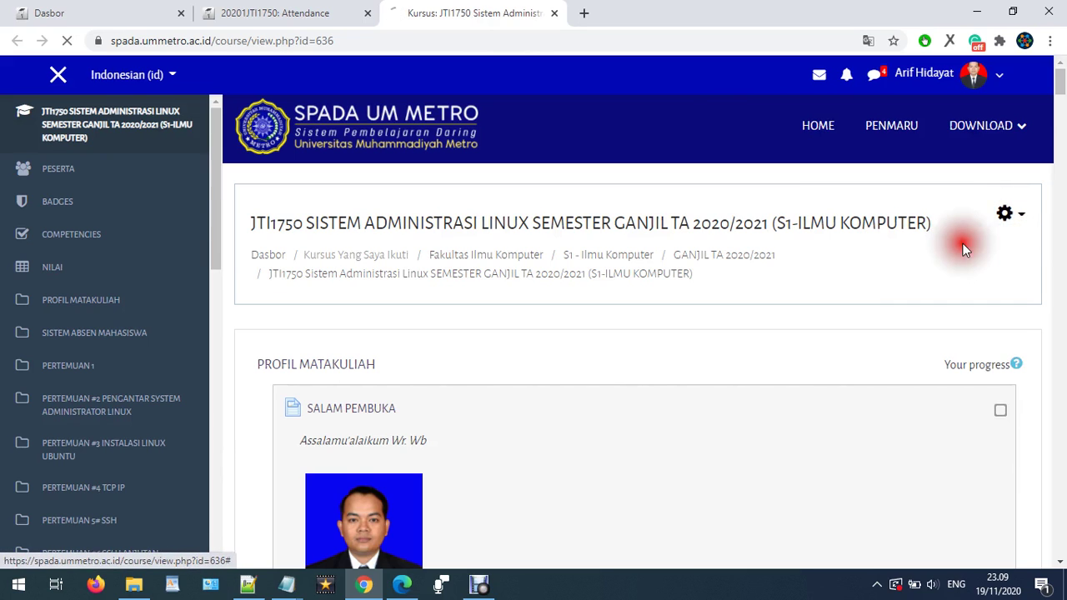
- Examine the course's start date, end date, summary and summary file in the settings form
scroll(917, 254, "down", 4)
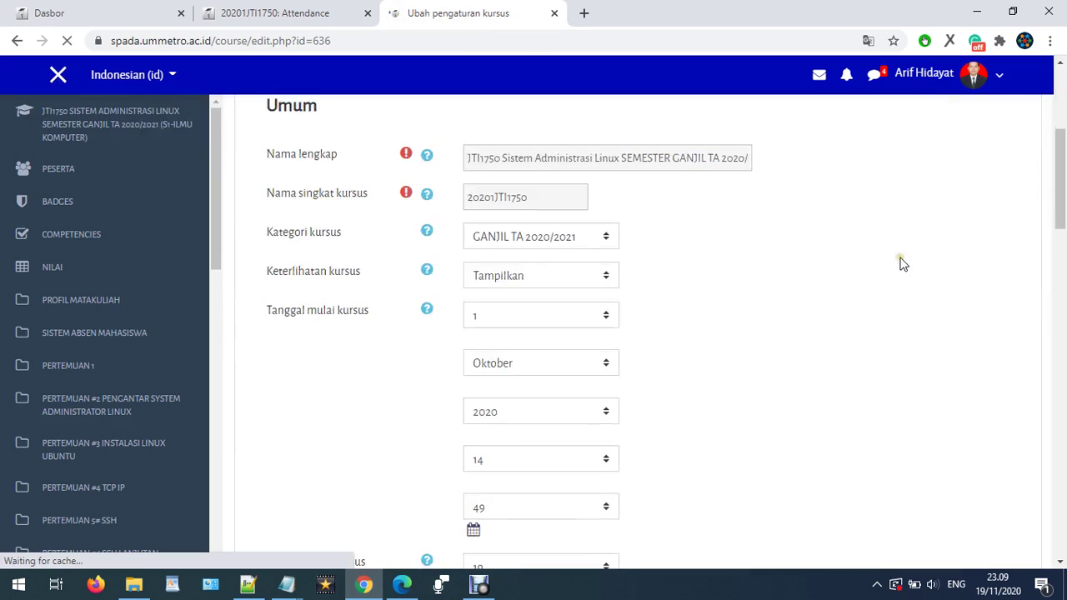
scroll(750, 288, "down", 1)
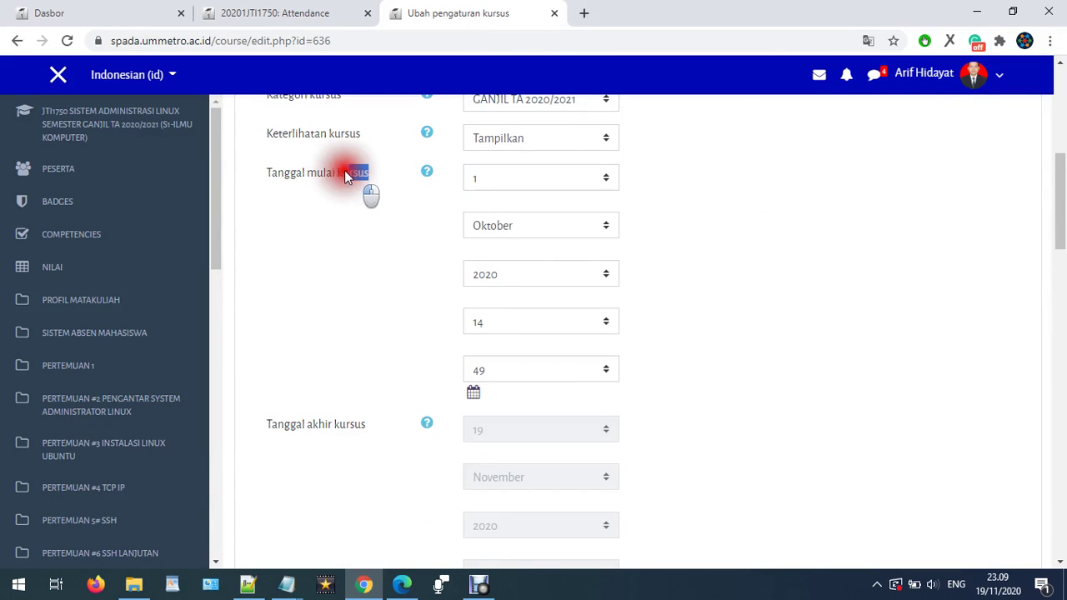
left_click_drag(344, 173, 266, 173)
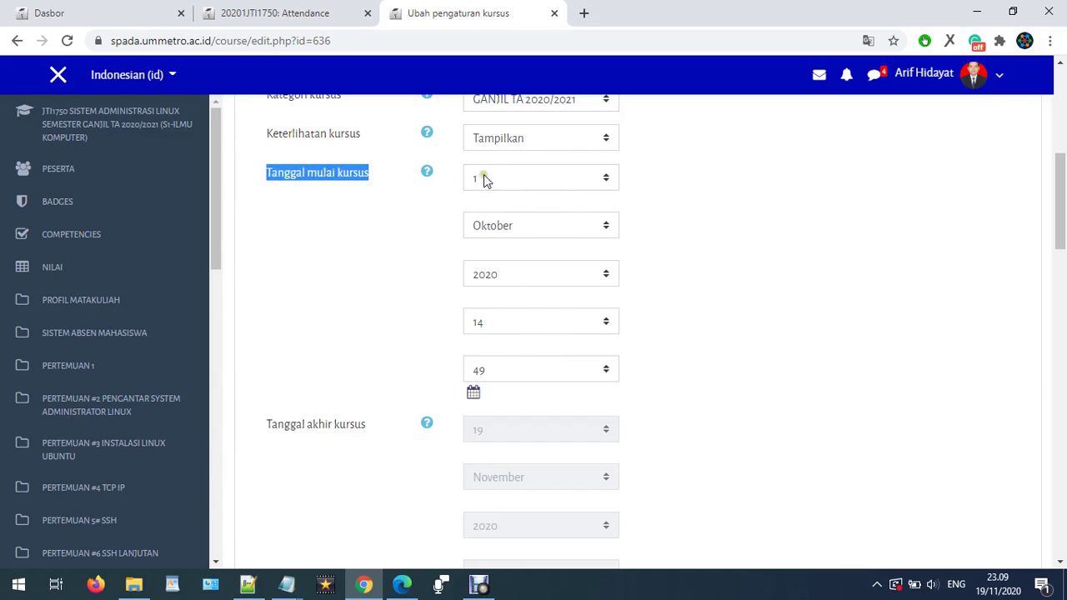
scroll(466, 225, "down", 6)
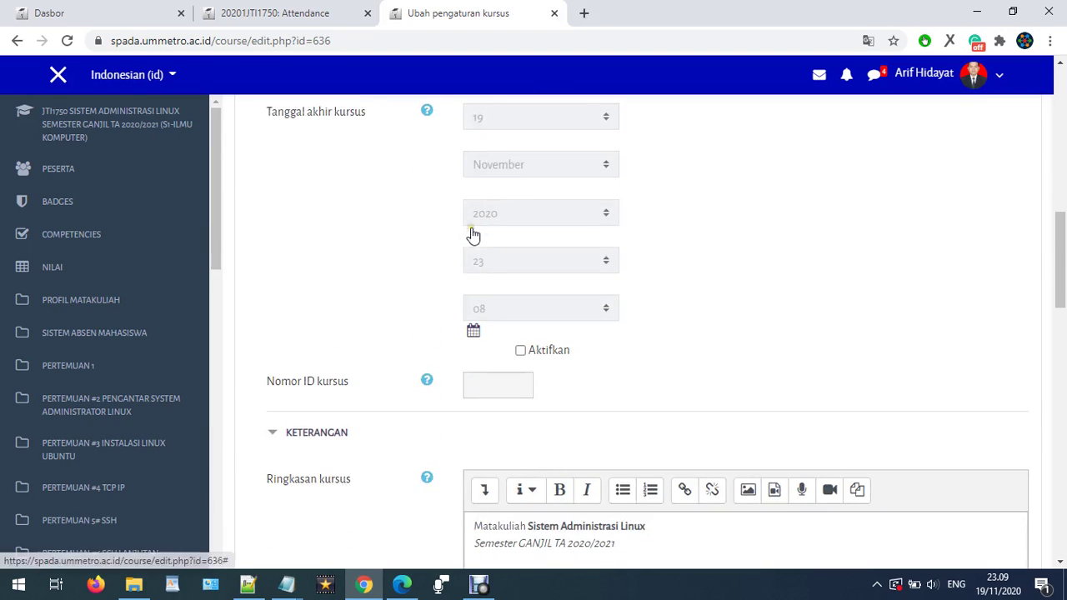
scroll(408, 400, "down", 5)
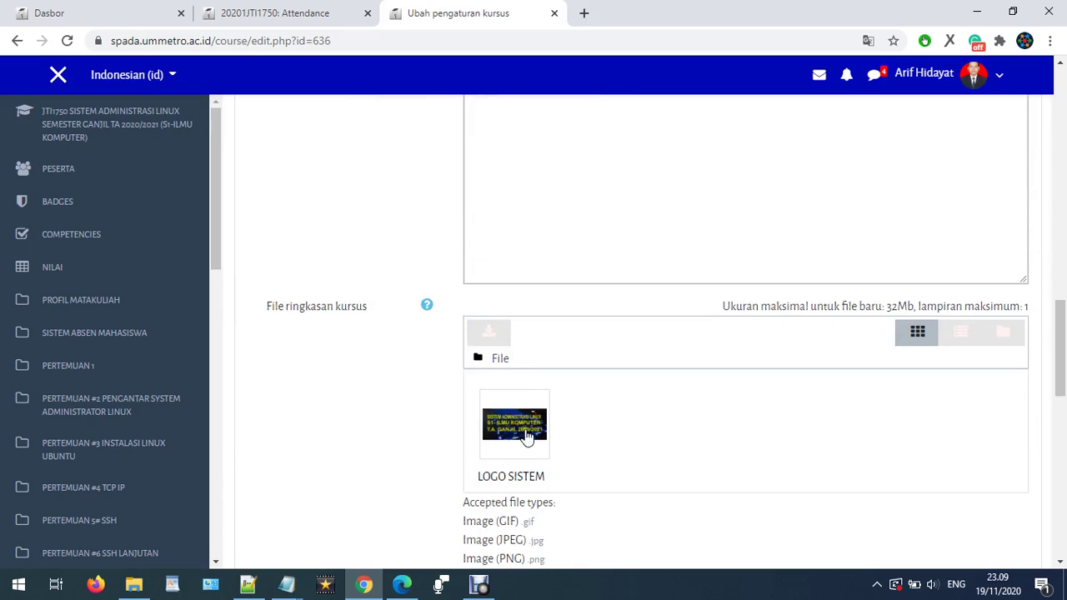
scroll(513, 442, "up", 1)
scroll(513, 442, "down", 1)
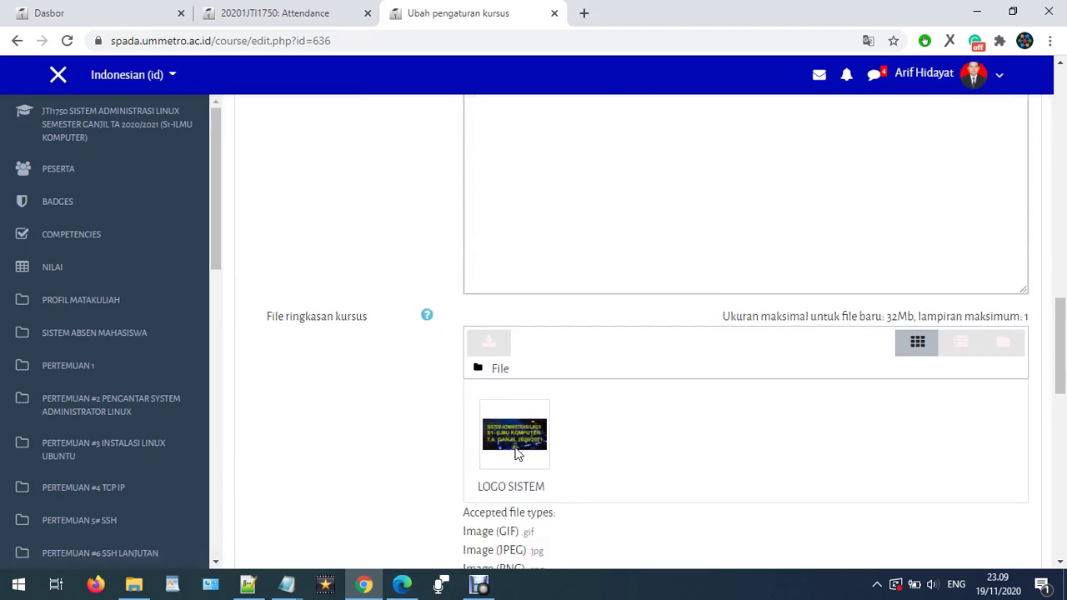
- Set the month of the course start date (Tanggal mulai kursus) to November
scroll(524, 448, "up", 15)
scroll(502, 360, "down", 2)
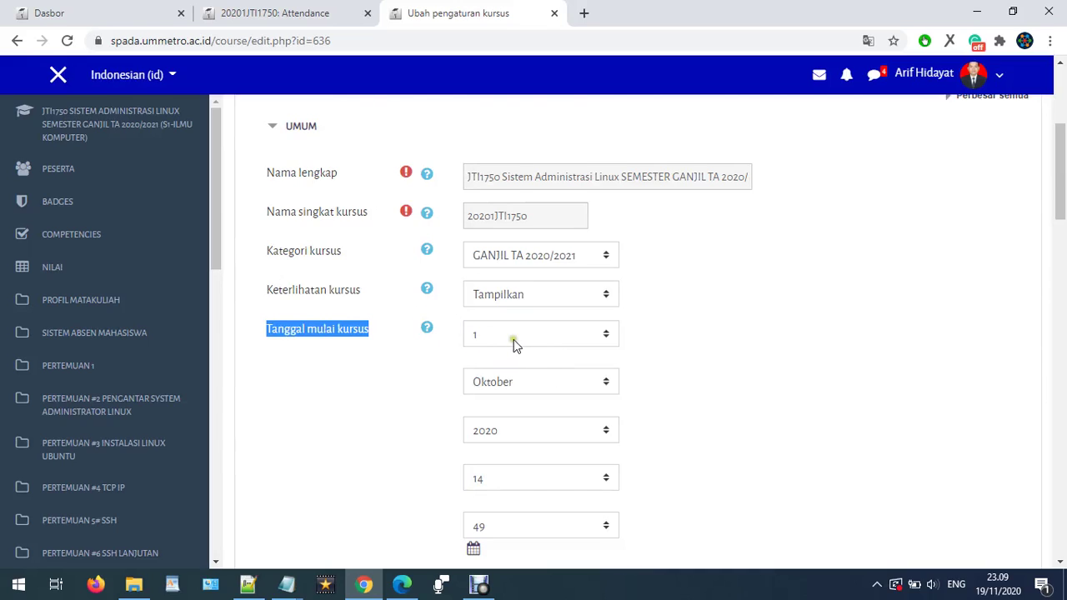
left_click(510, 382)
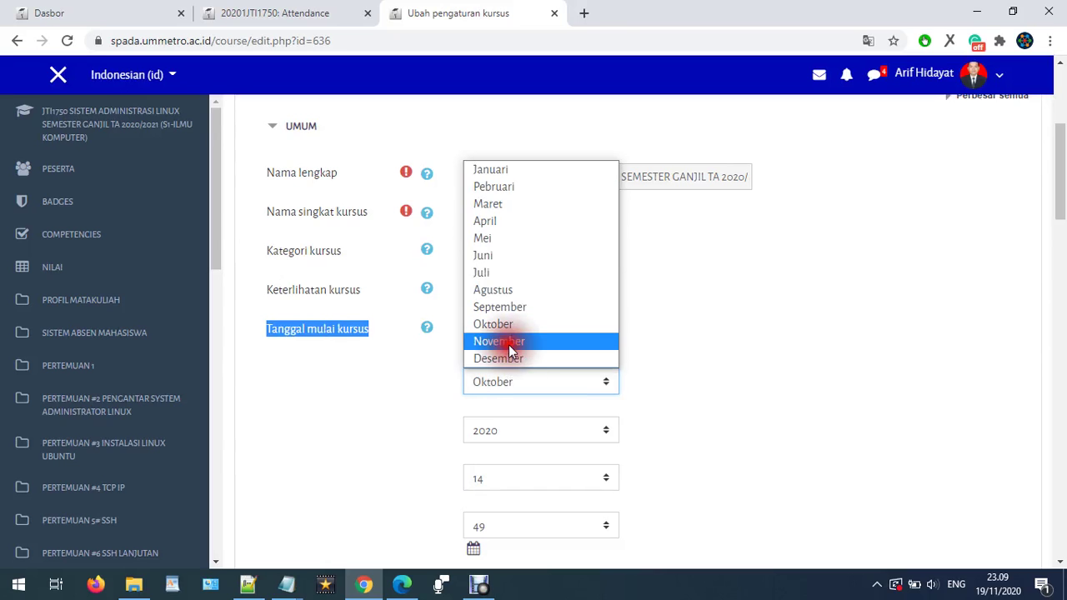
left_click(508, 344)
scroll(517, 371, "down", 10)
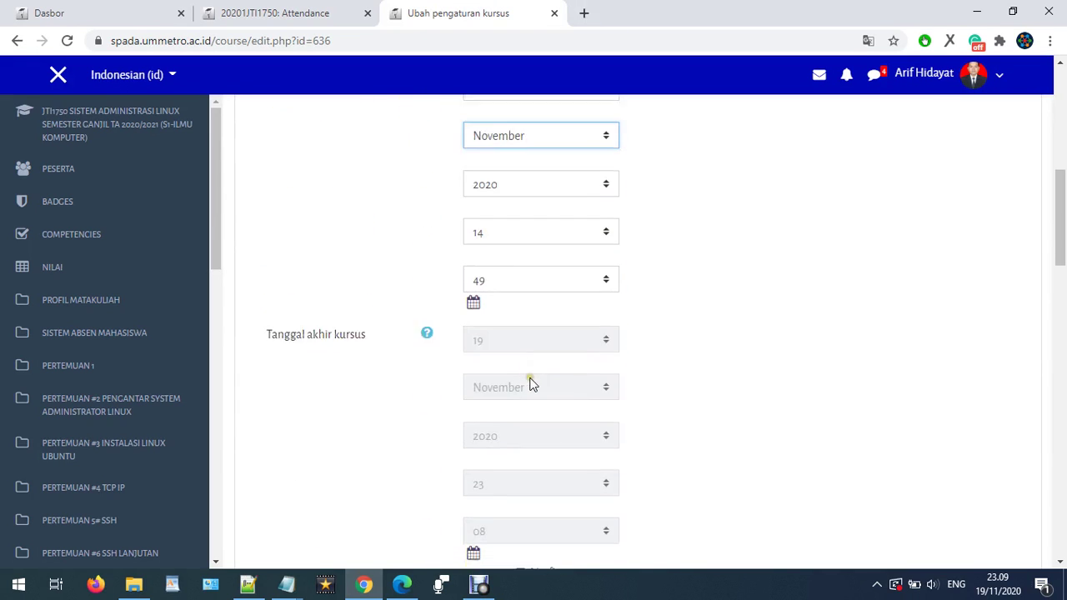
scroll(534, 377, "down", 10)
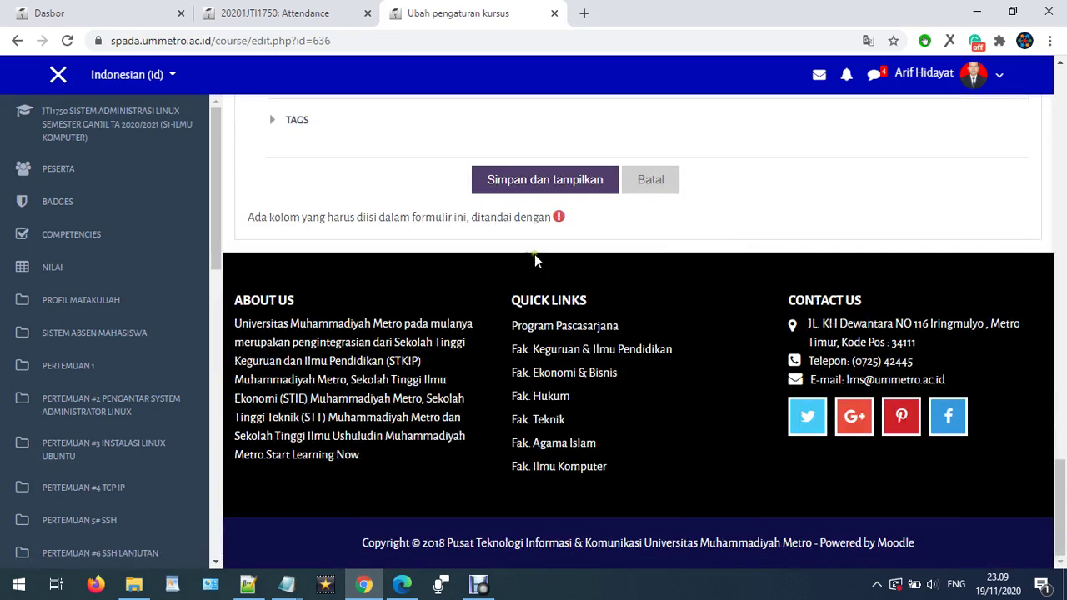
- Compare the attendance session dates with the course start date, and save the course settings
left_click(287, 15)
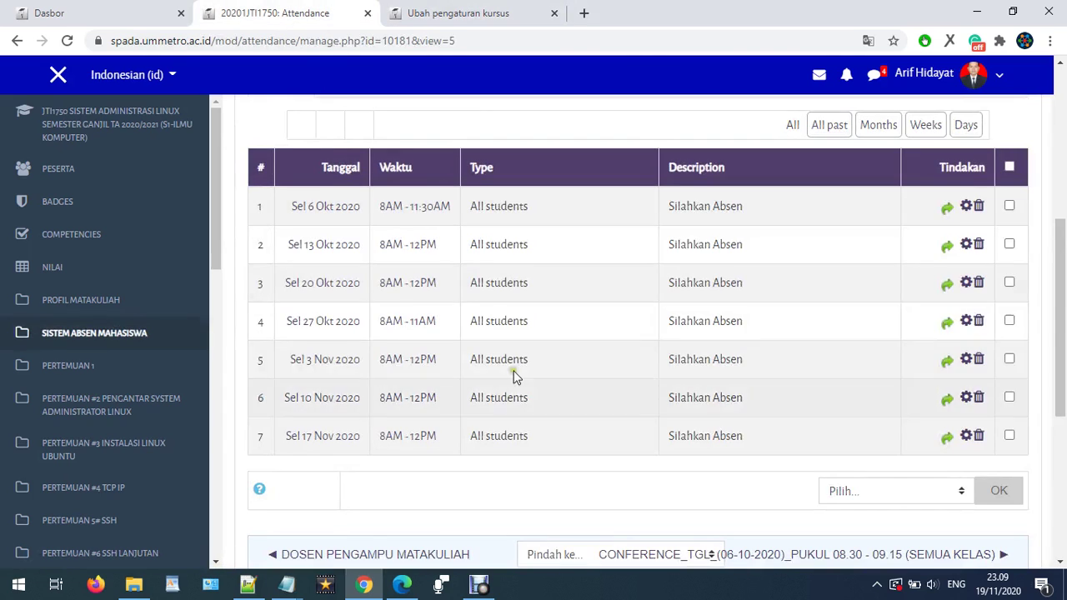
left_click(421, 14)
scroll(546, 338, "up", 15)
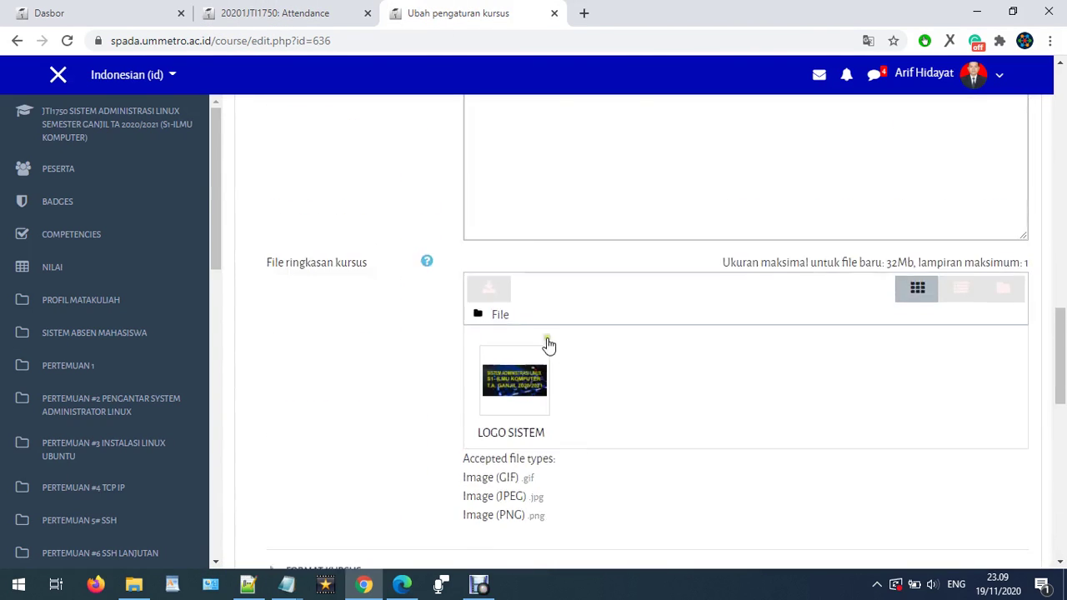
scroll(542, 334, "up", 4)
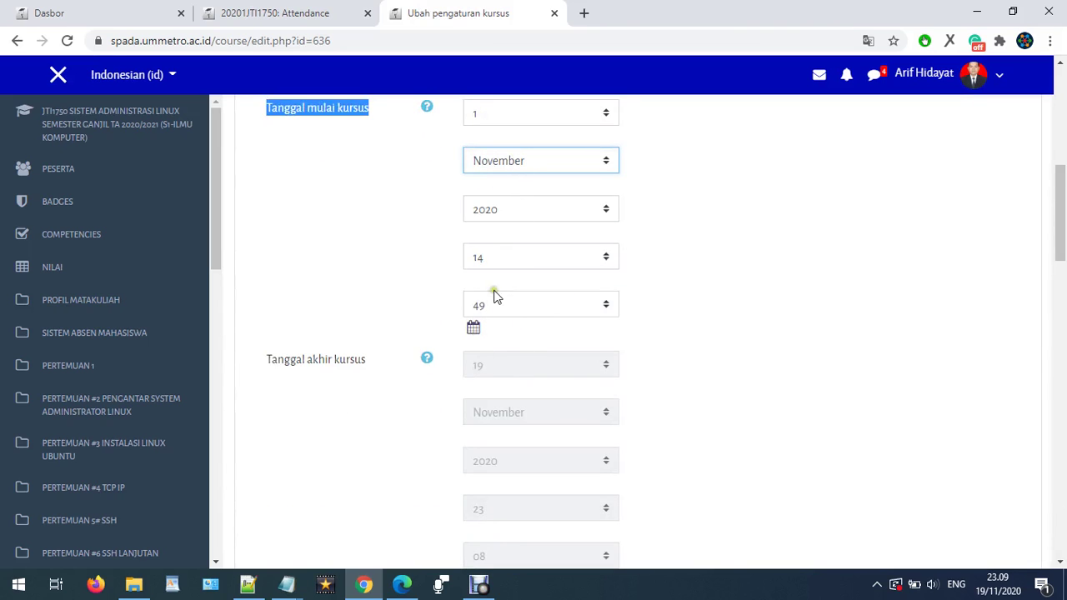
scroll(616, 442, "down", 7)
scroll(593, 452, "down", 15)
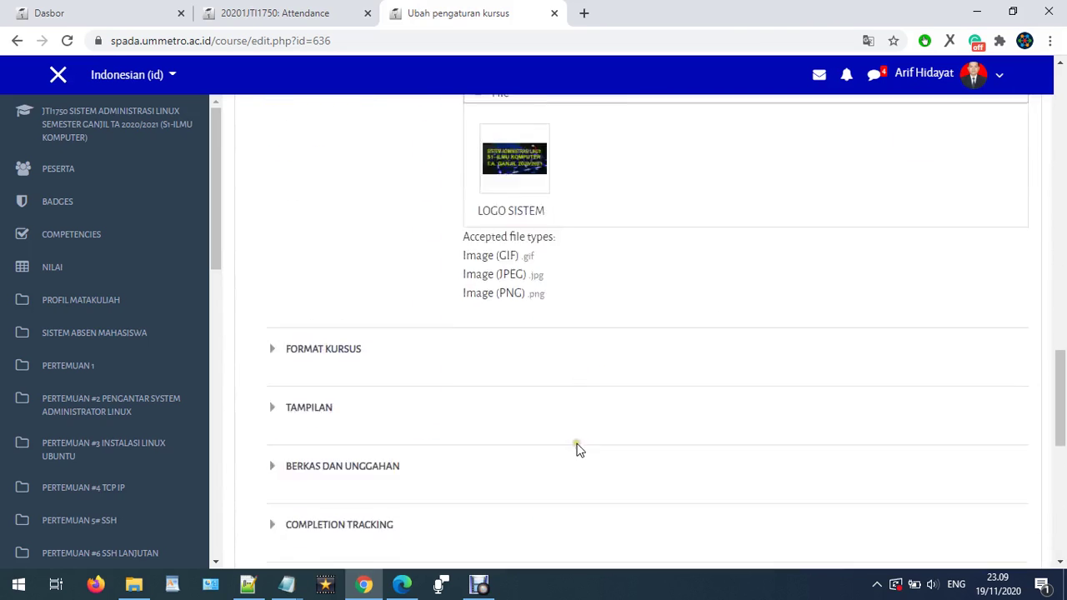
left_click(577, 416)
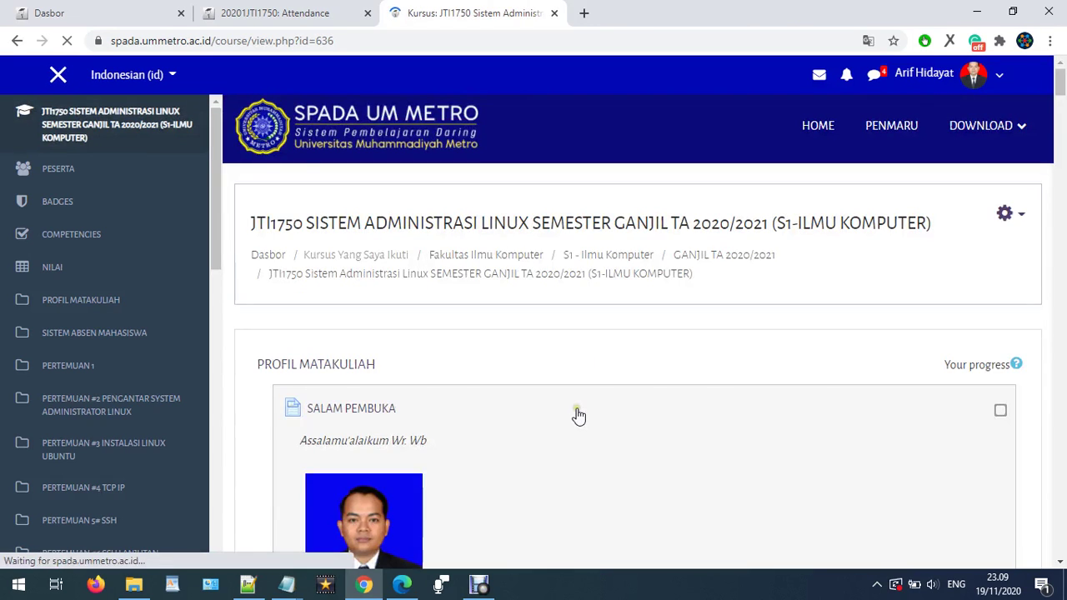
- Glance over the course page and return to the Attendance session list
scroll(578, 416, "down", 4)
scroll(578, 415, "down", 4)
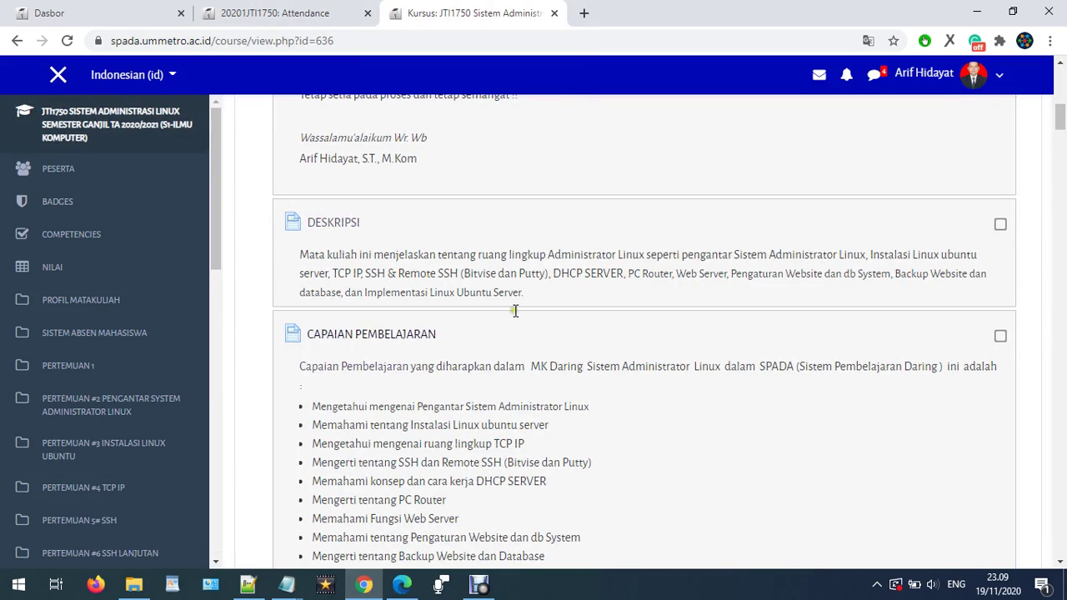
left_click(325, 14)
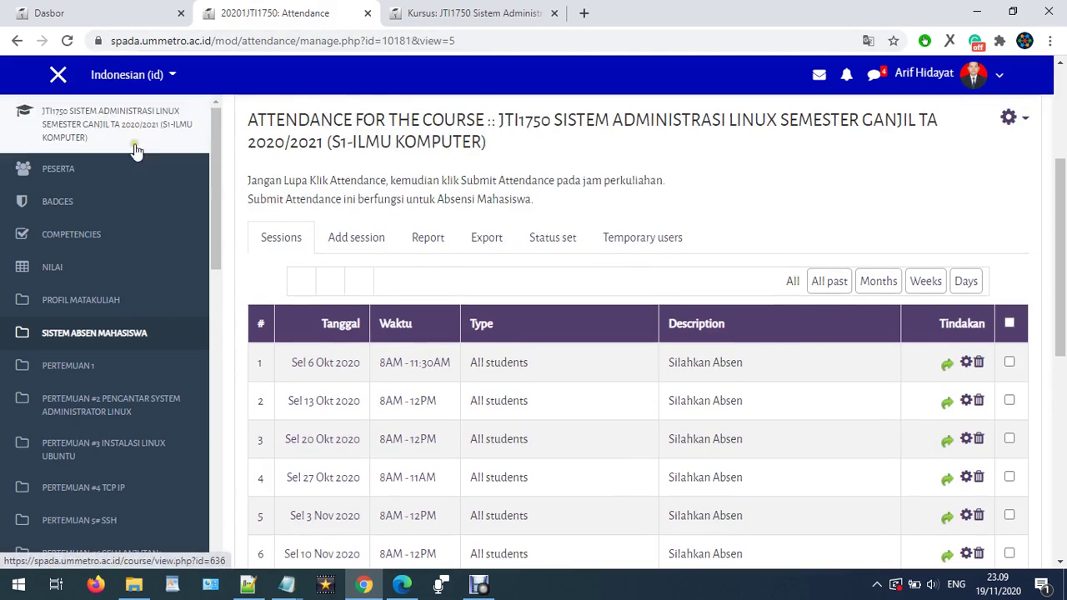
- Reload the Attendance session list and examine its session dates alongside the course page
scroll(119, 86, "up", 2)
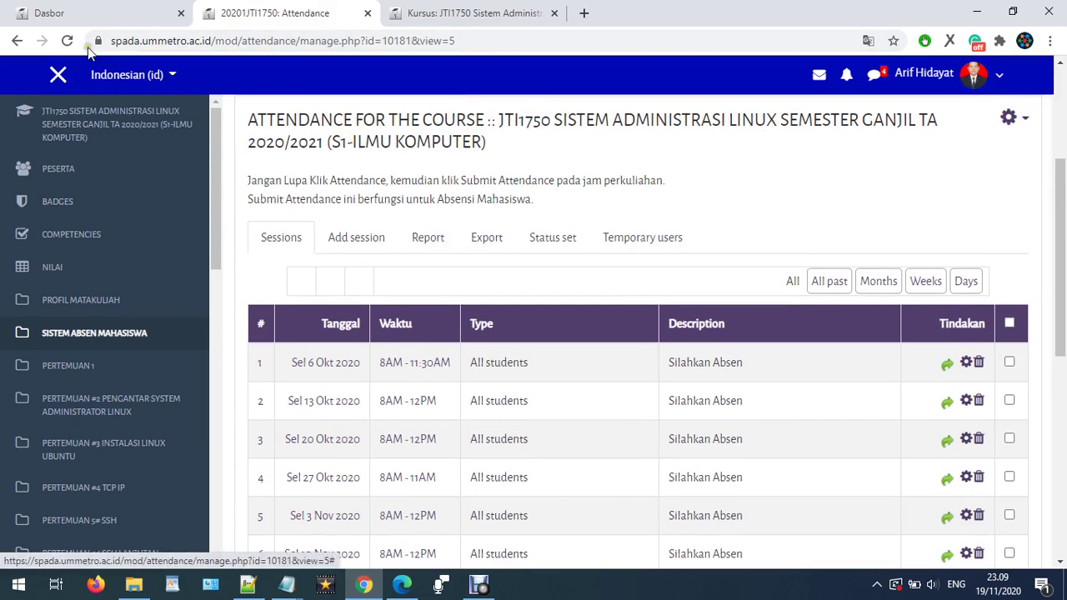
left_click(66, 40)
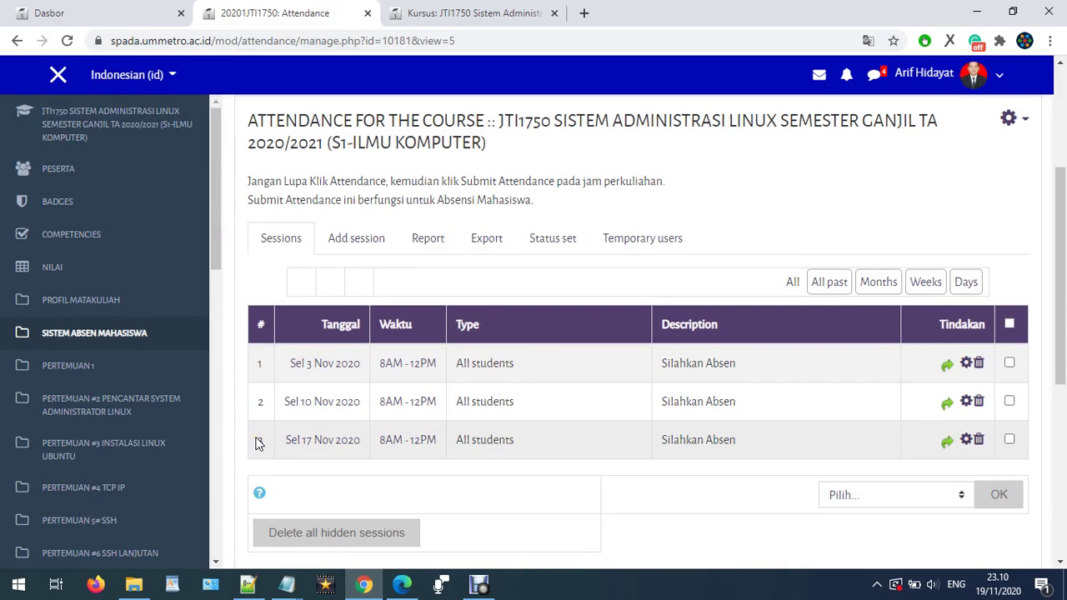
left_click(467, 12)
scroll(460, 338, "up", 2)
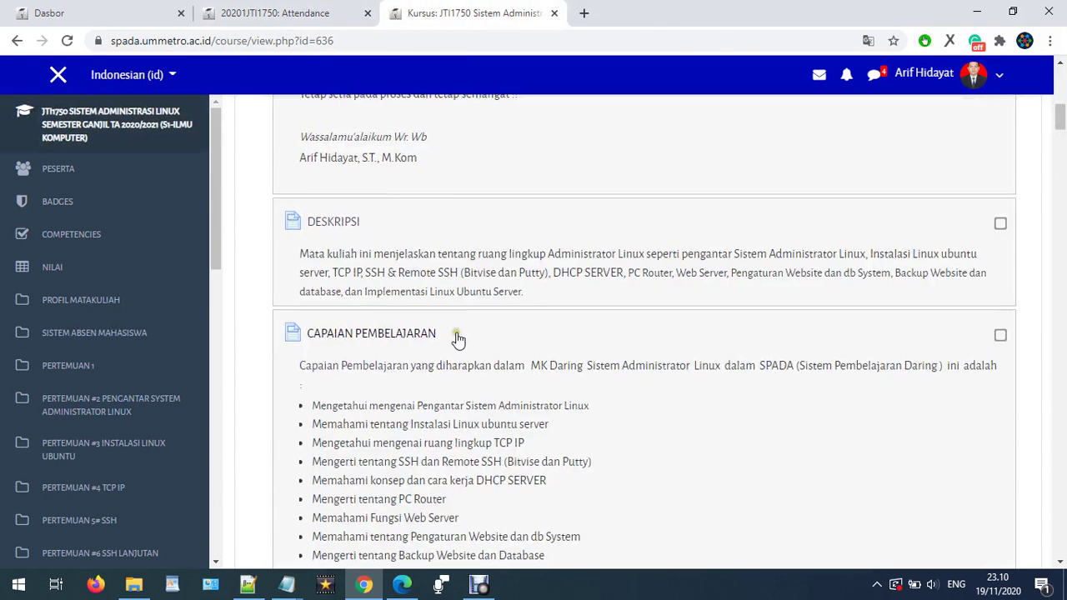
left_click(321, 13)
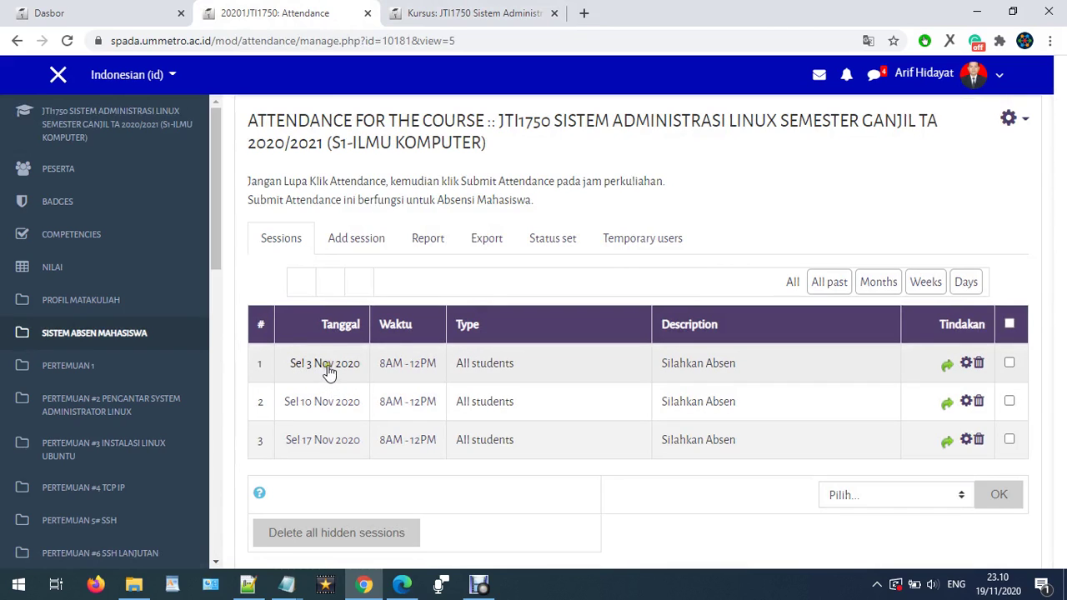
left_click(450, 13)
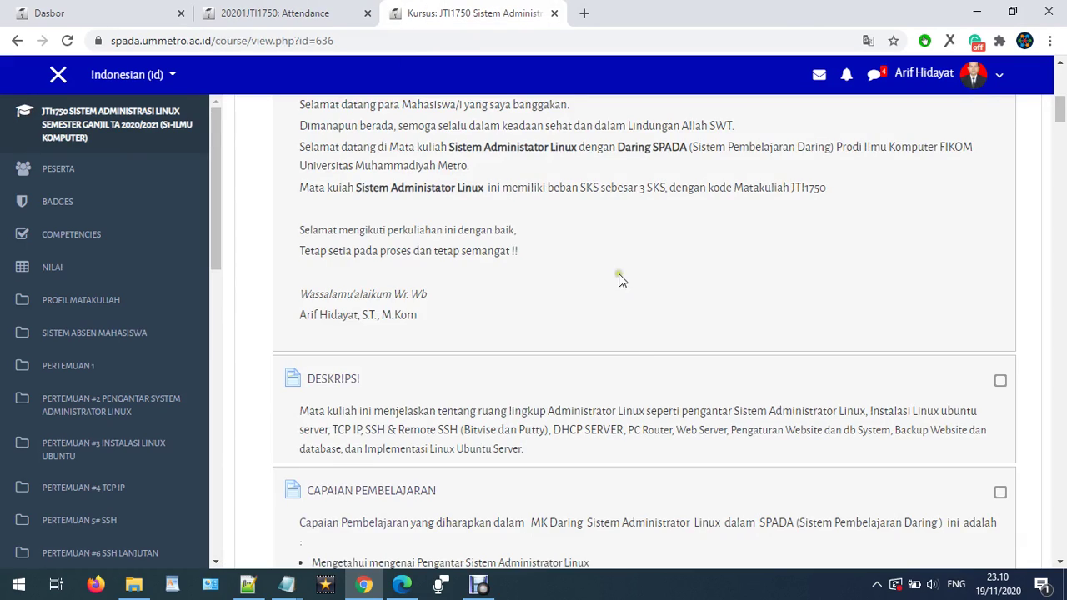
scroll(634, 378, "up", 3)
scroll(638, 388, "down", 7)
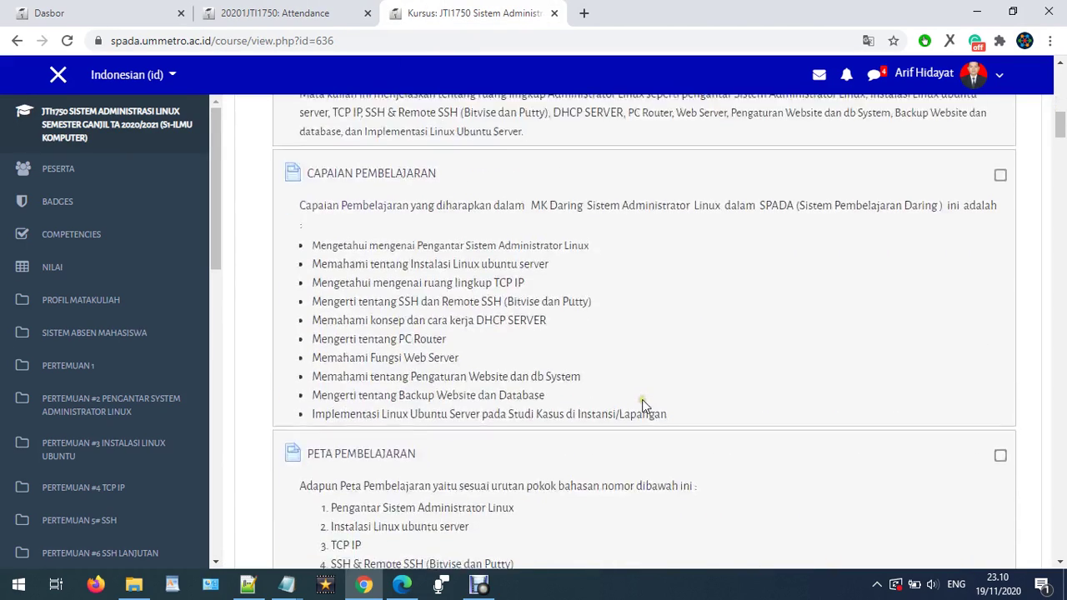
left_click(275, 11)
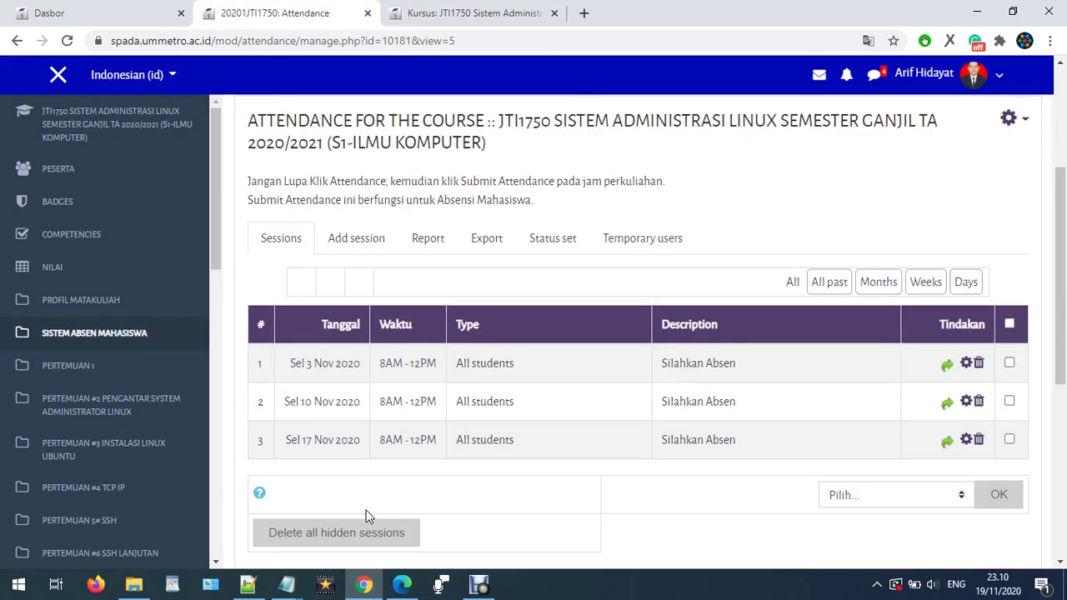
- Look through the course page down to the Attendance activity in the Sistem Absen Mahasiswa section
left_click(420, 12)
scroll(745, 305, "down", 8)
scroll(755, 424, "down", 15)
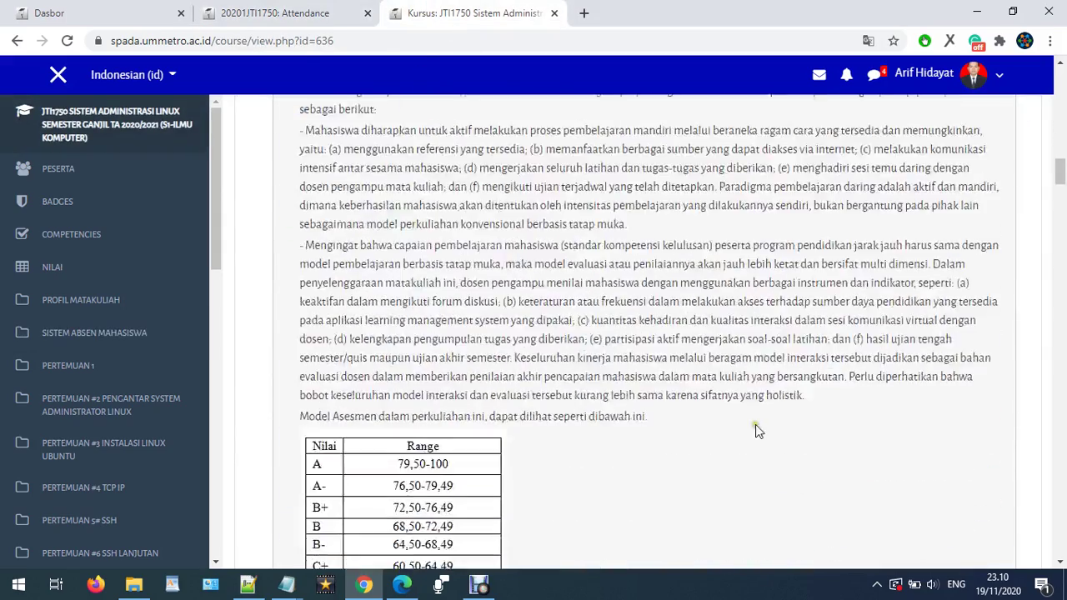
scroll(546, 439, "down", 1)
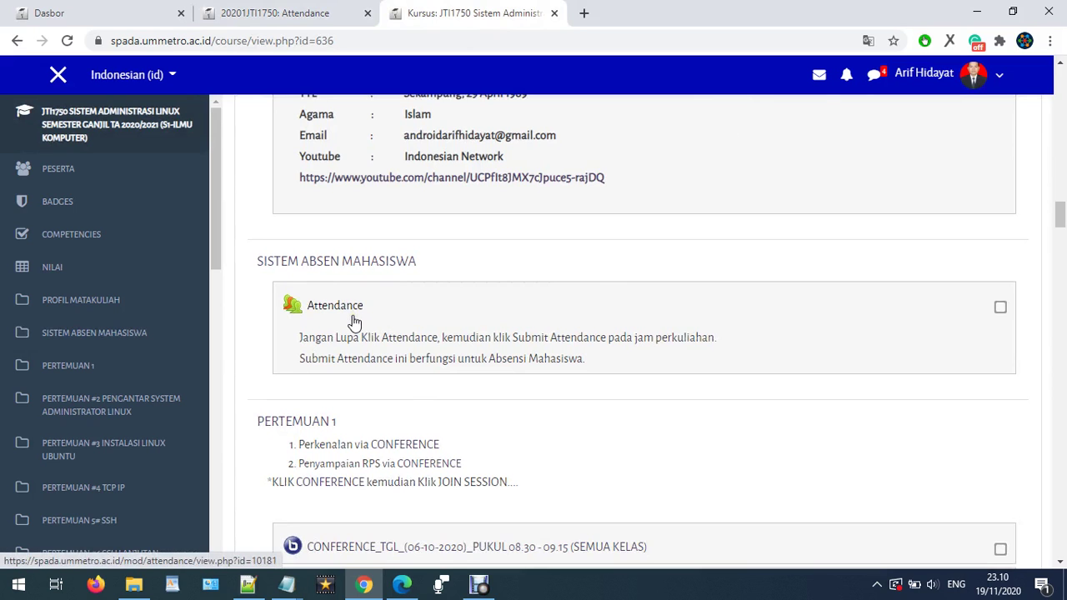
- Open the course settings for editing and set the month of the start date (Tanggal mulai kursus) to Oktober
left_click_drag(1058, 218, 1053, 83)
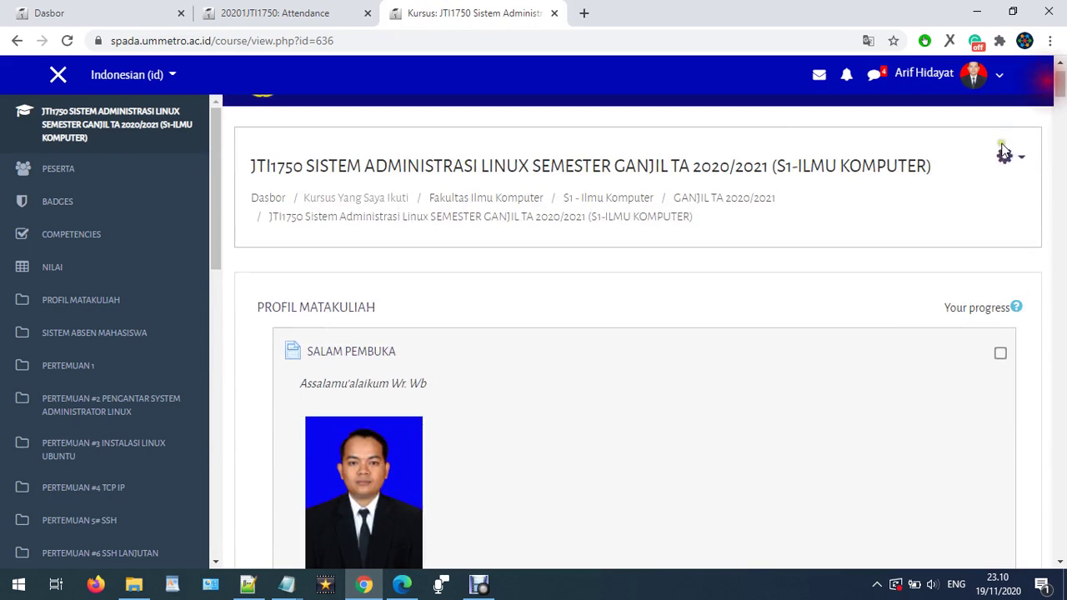
left_click(1004, 154)
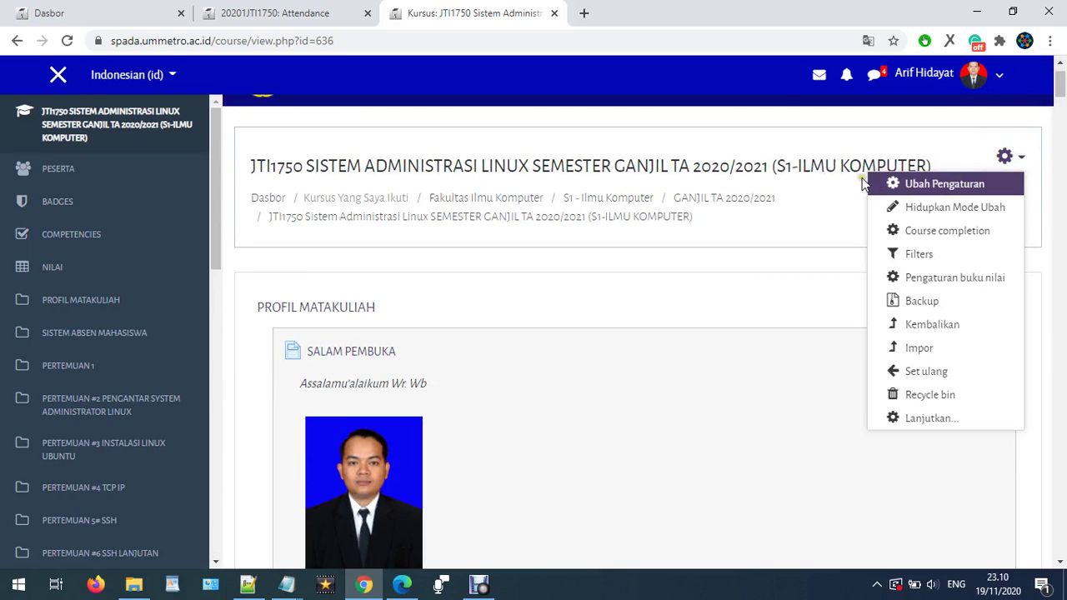
left_click(906, 186)
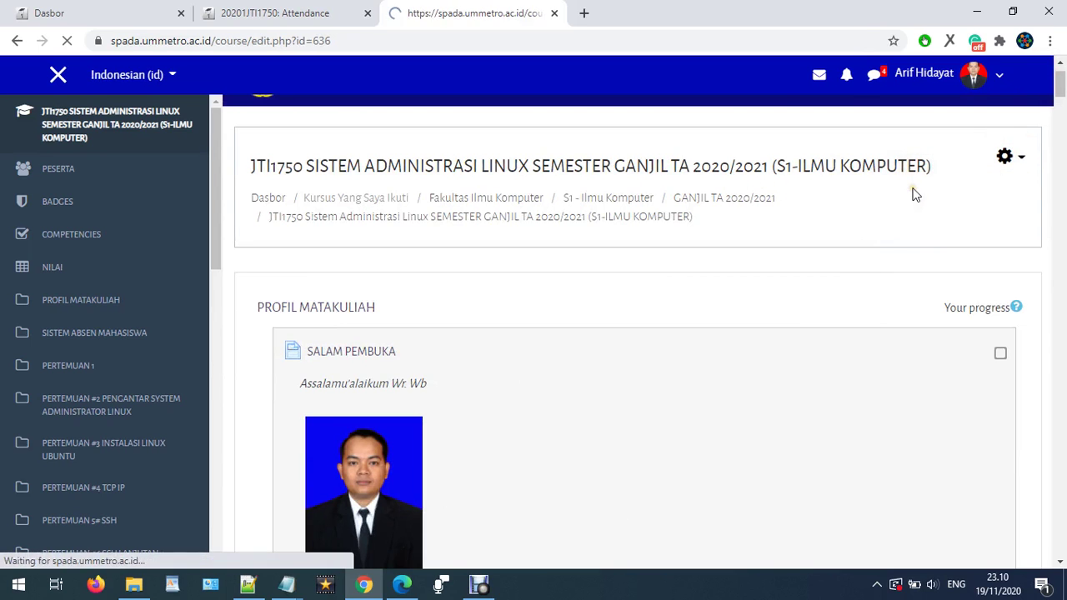
scroll(493, 364, "down", 4)
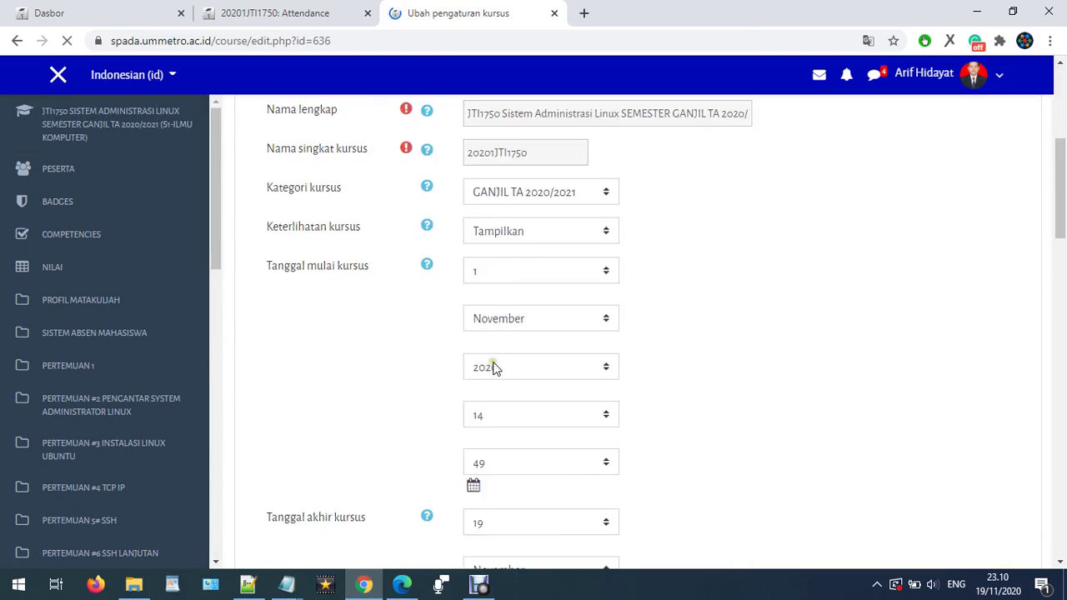
left_click(510, 305)
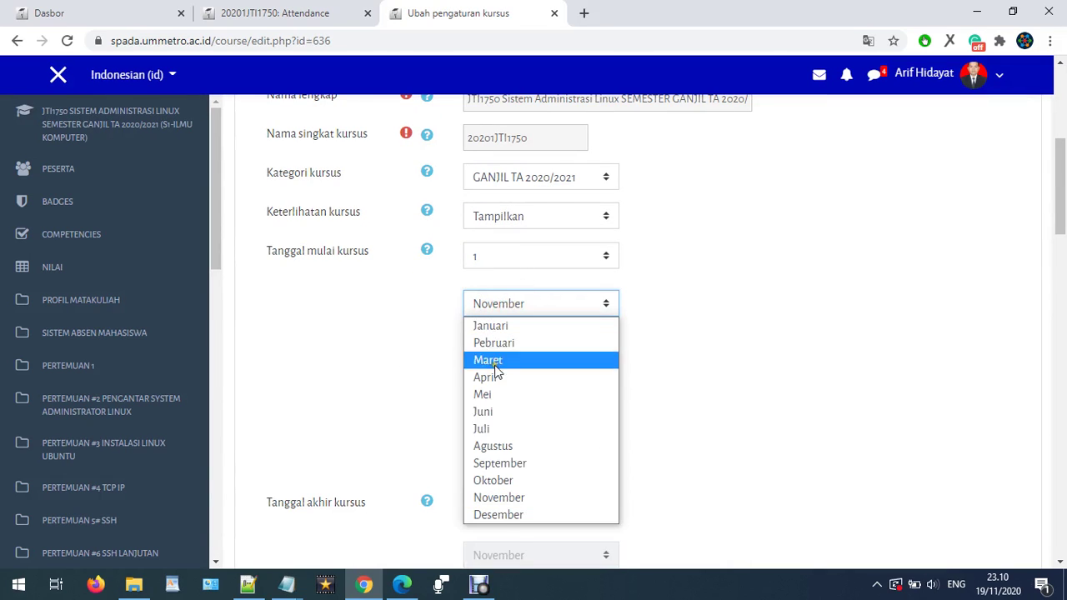
left_click(495, 480)
- Review the end date fields, then save the course settings and display the course
scroll(517, 450, "down", 3)
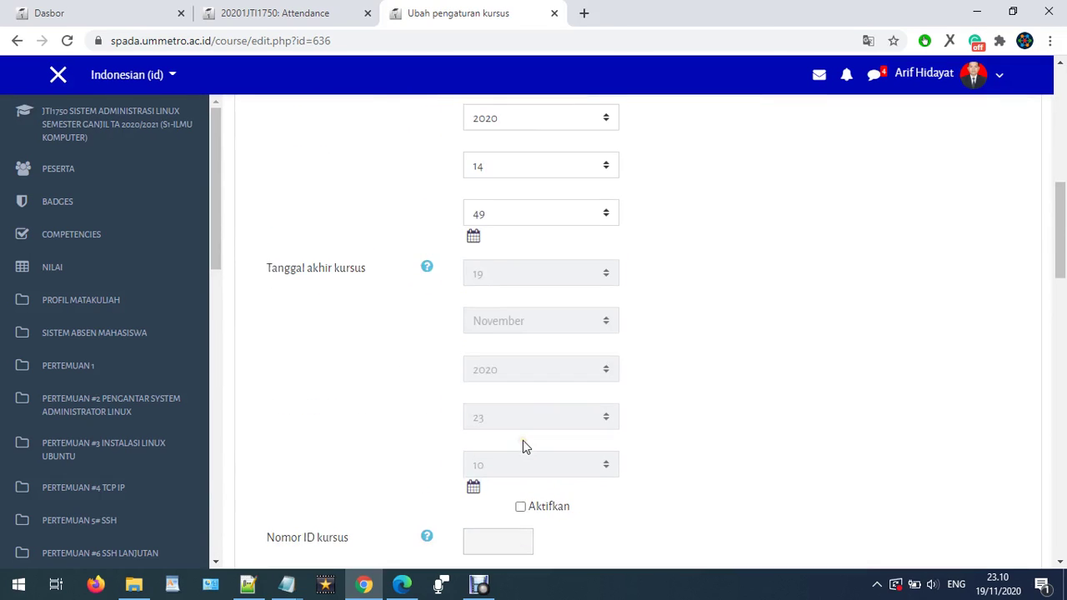
scroll(523, 447, "down", 1)
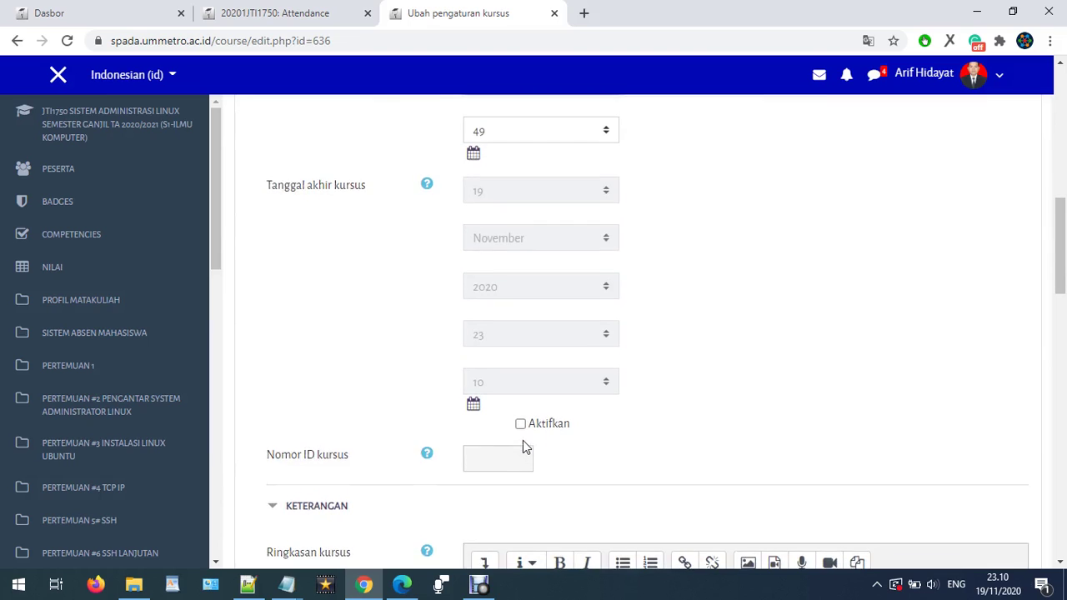
scroll(522, 447, "down", 15)
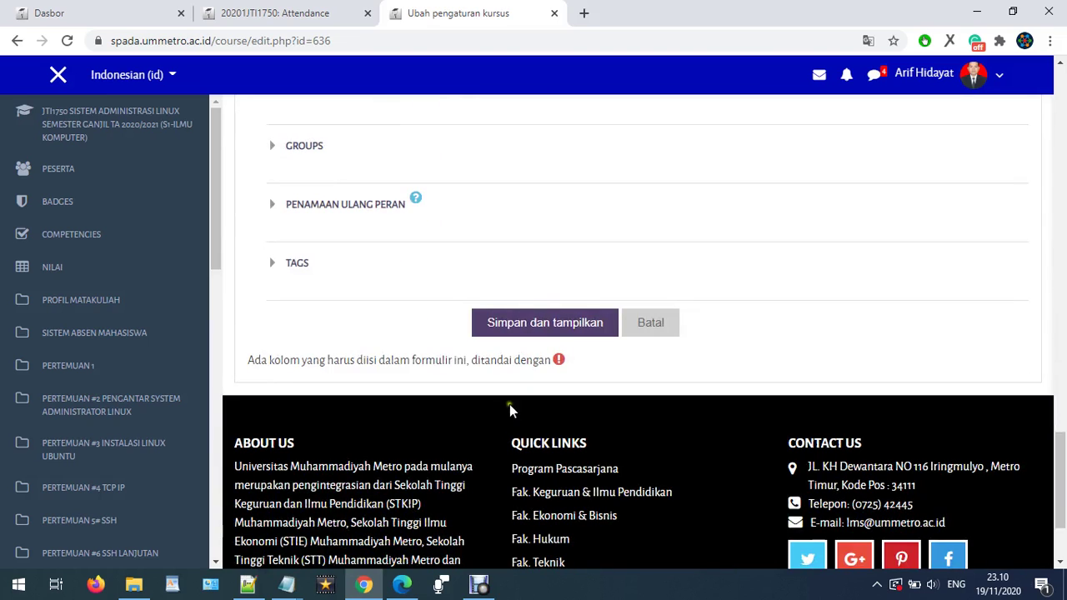
left_click(548, 327)
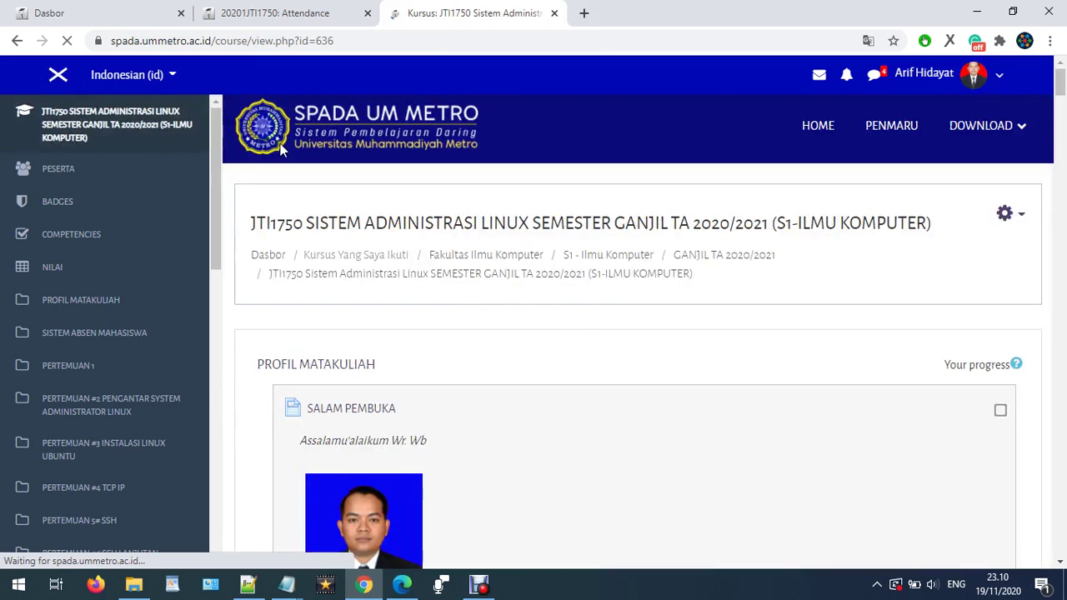
- Reload the Attendance session list and check which session dates it covers
left_click(273, 8)
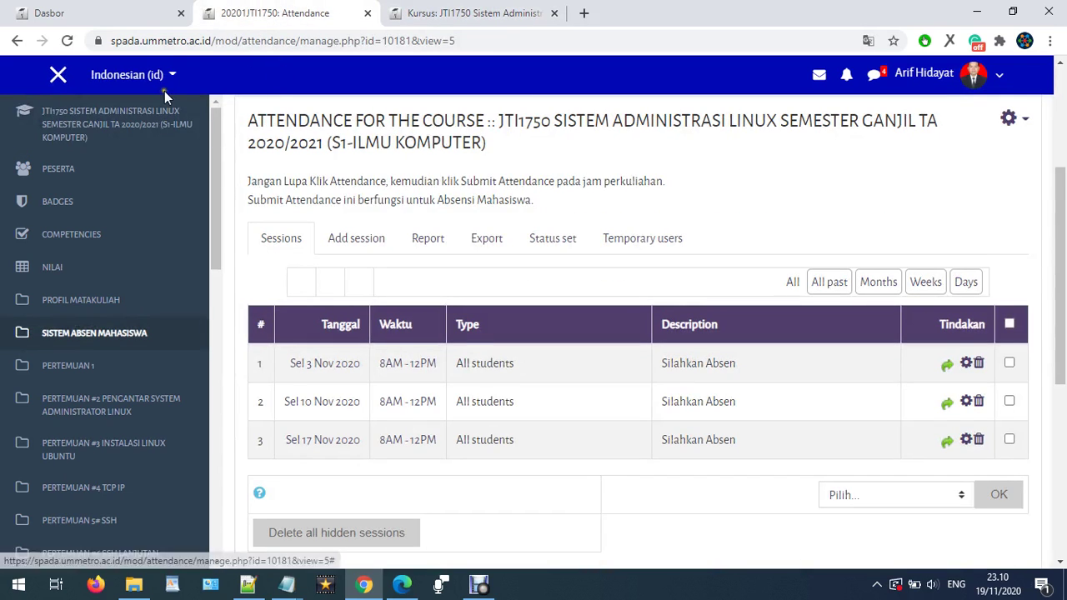
left_click(66, 40)
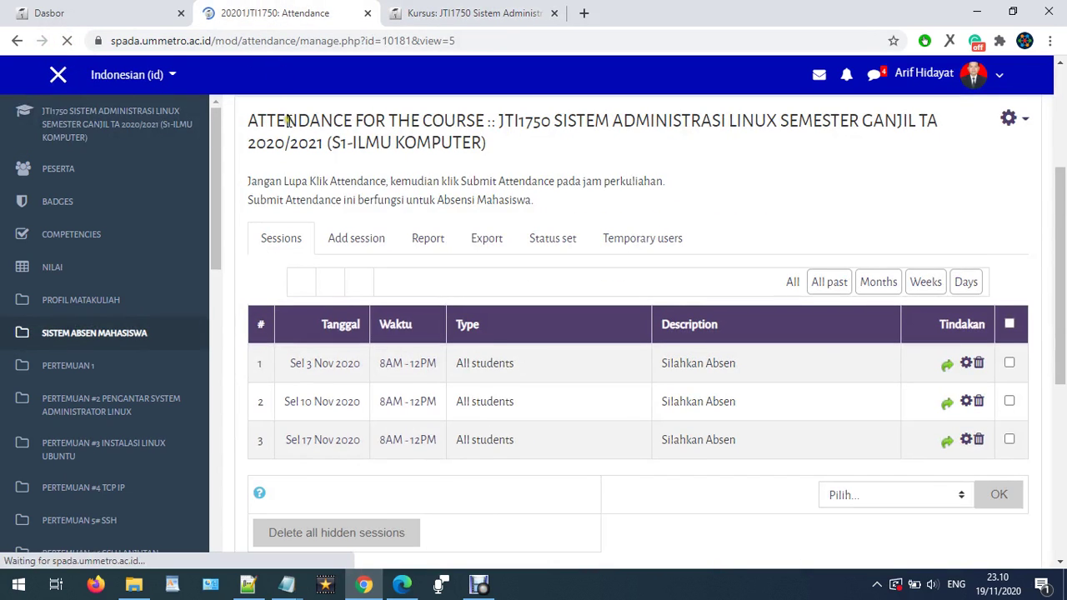
scroll(279, 275, "down", 2)
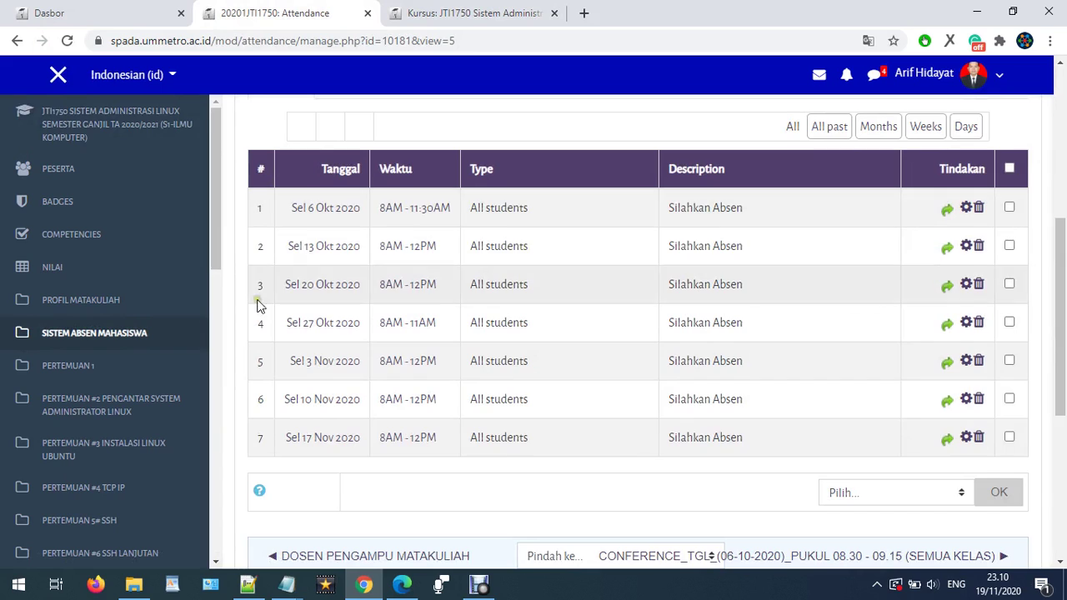